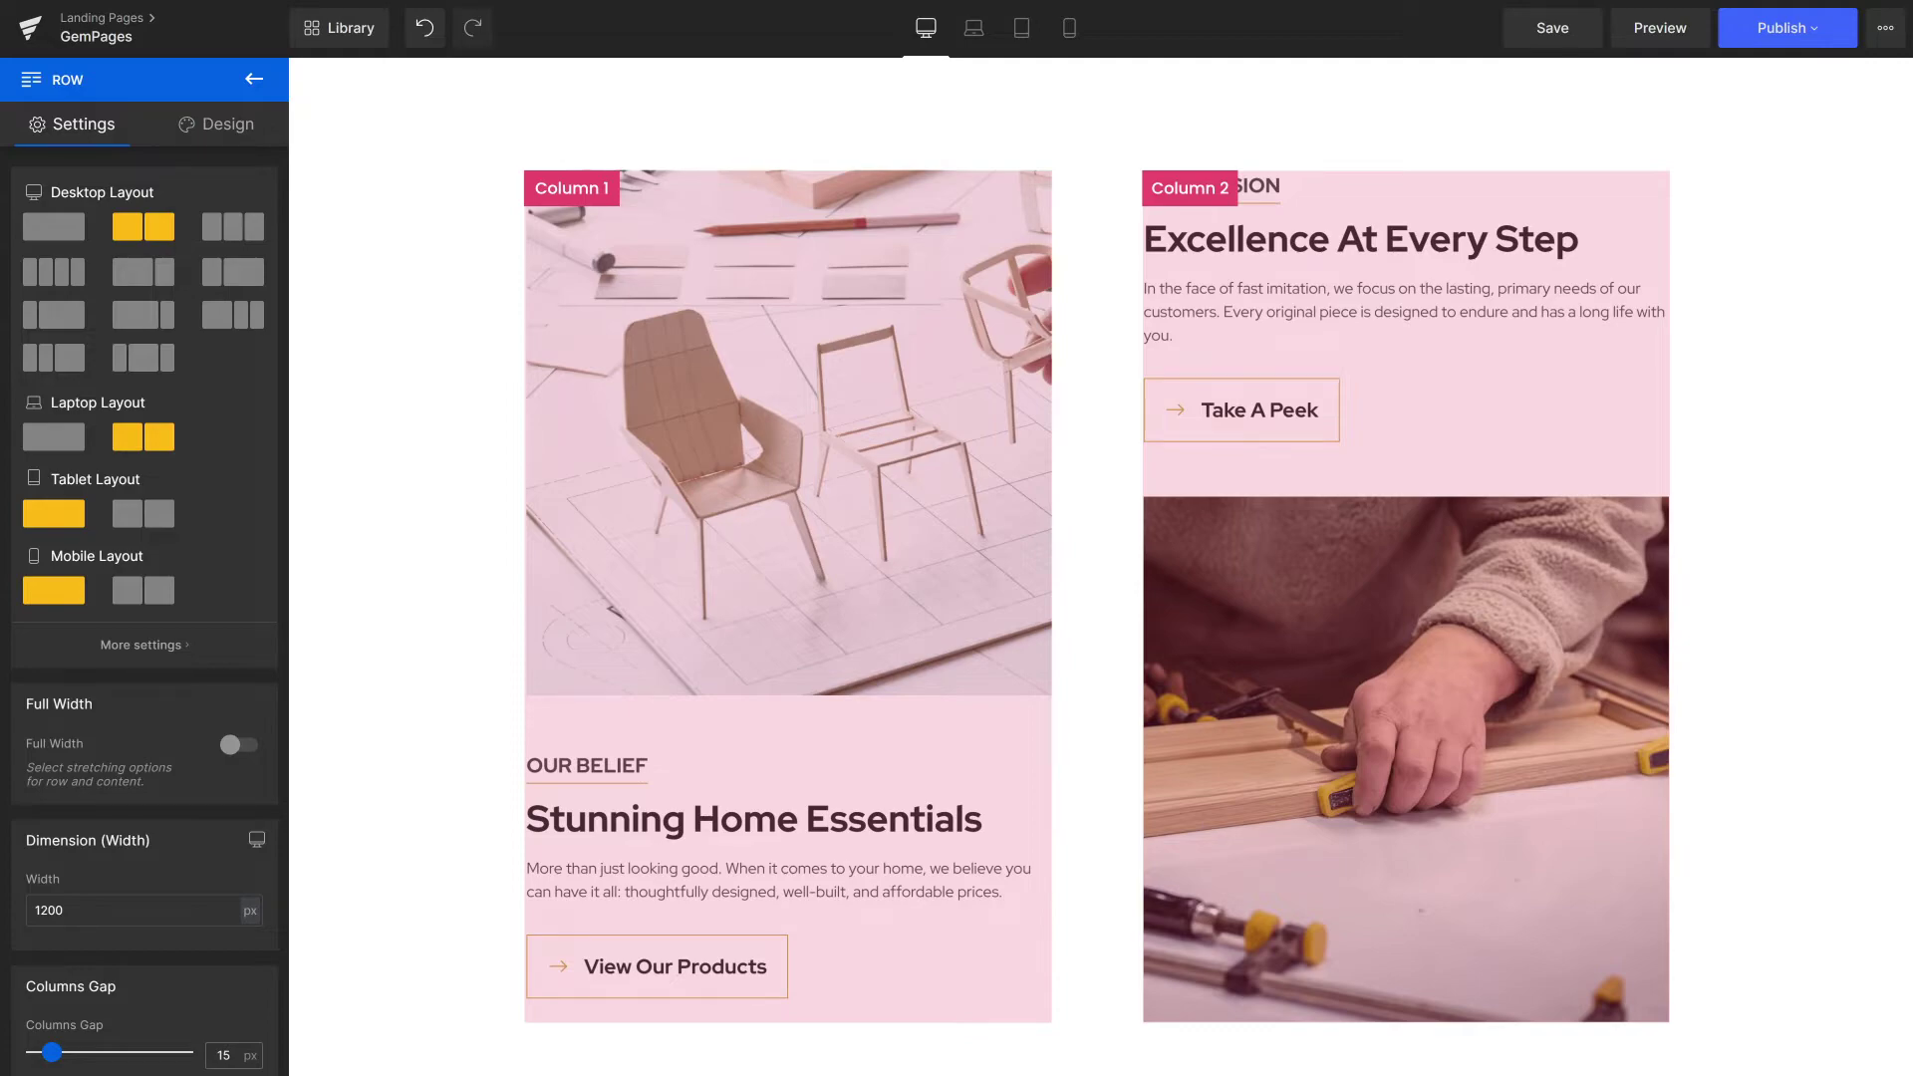
Step: Scroll the canvas down past the column rows and back up to Meet Our Super Team
scroll(1096, 559, "down", 15)
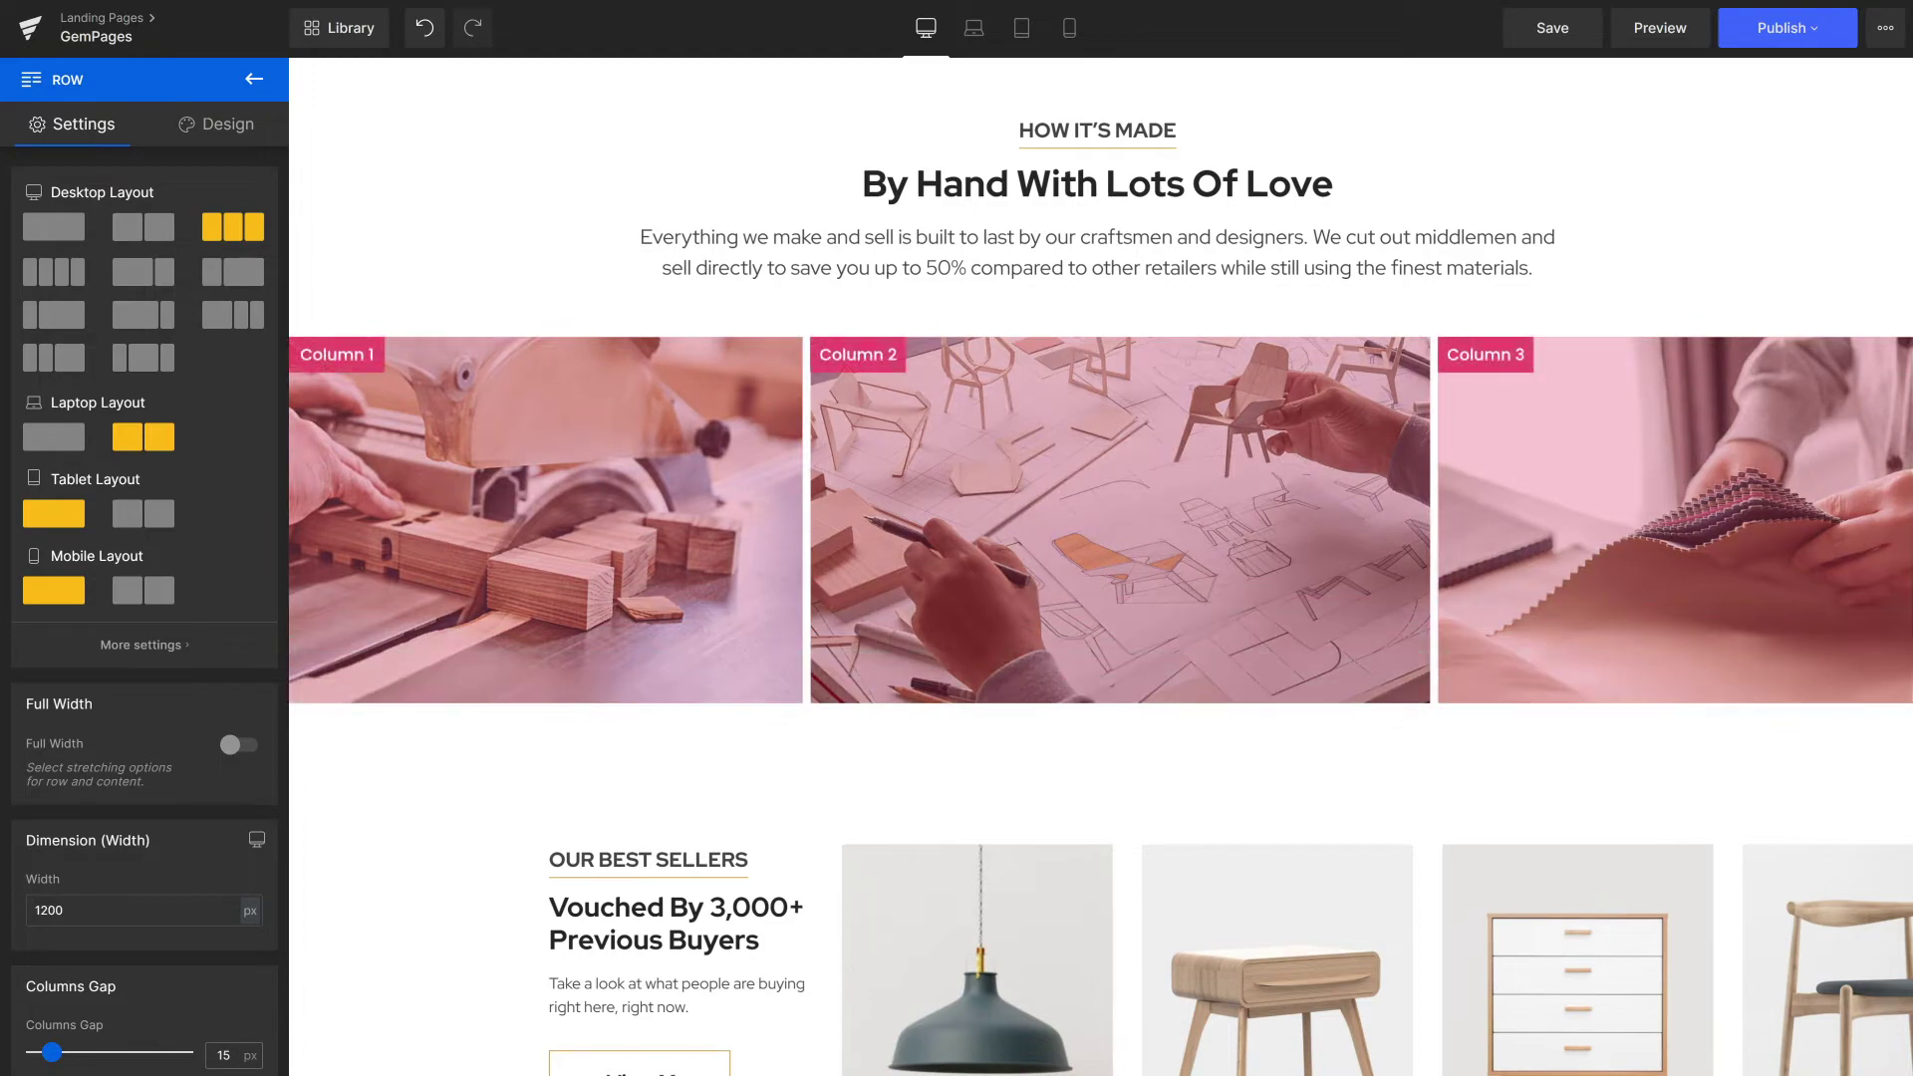
scroll(1097, 558, "up", 9)
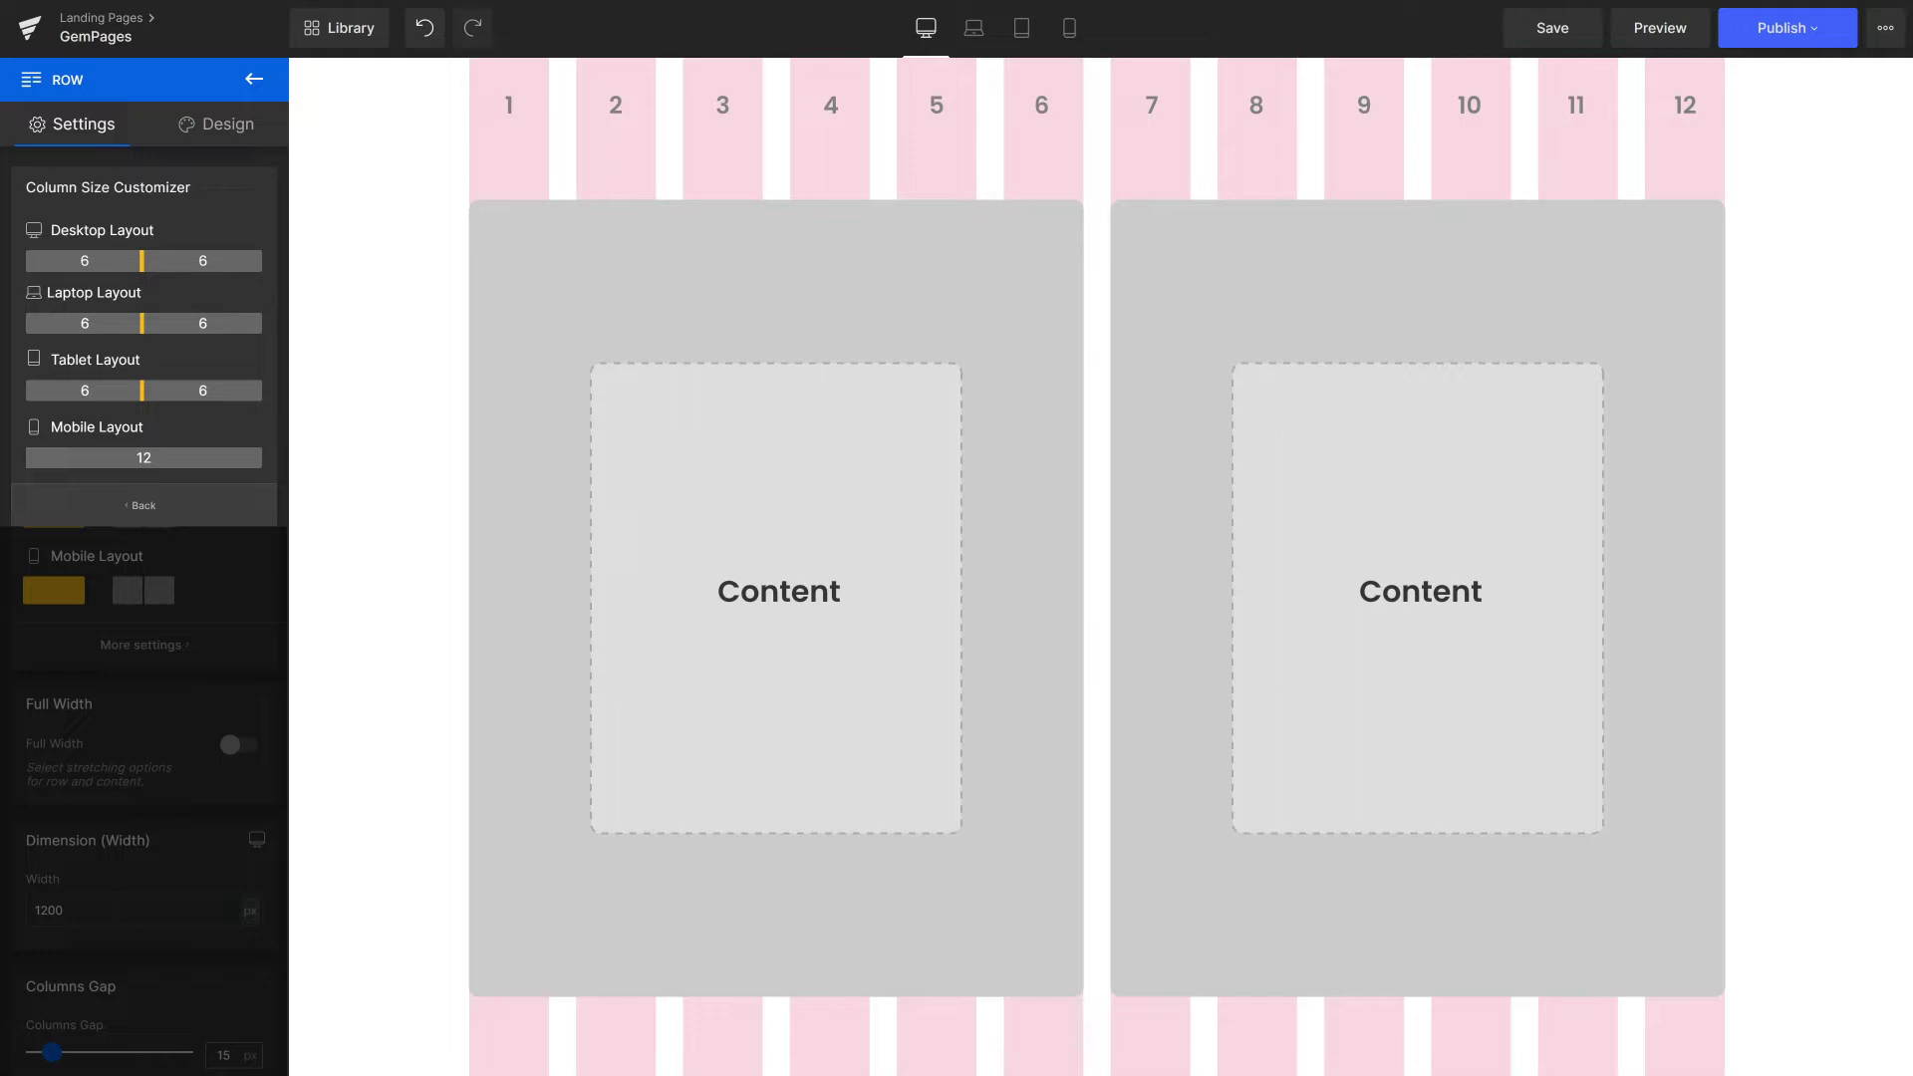
Step: Drag the Desktop Layout divider from 6|6 to 4|8
left_click_drag(142, 260, 103, 260)
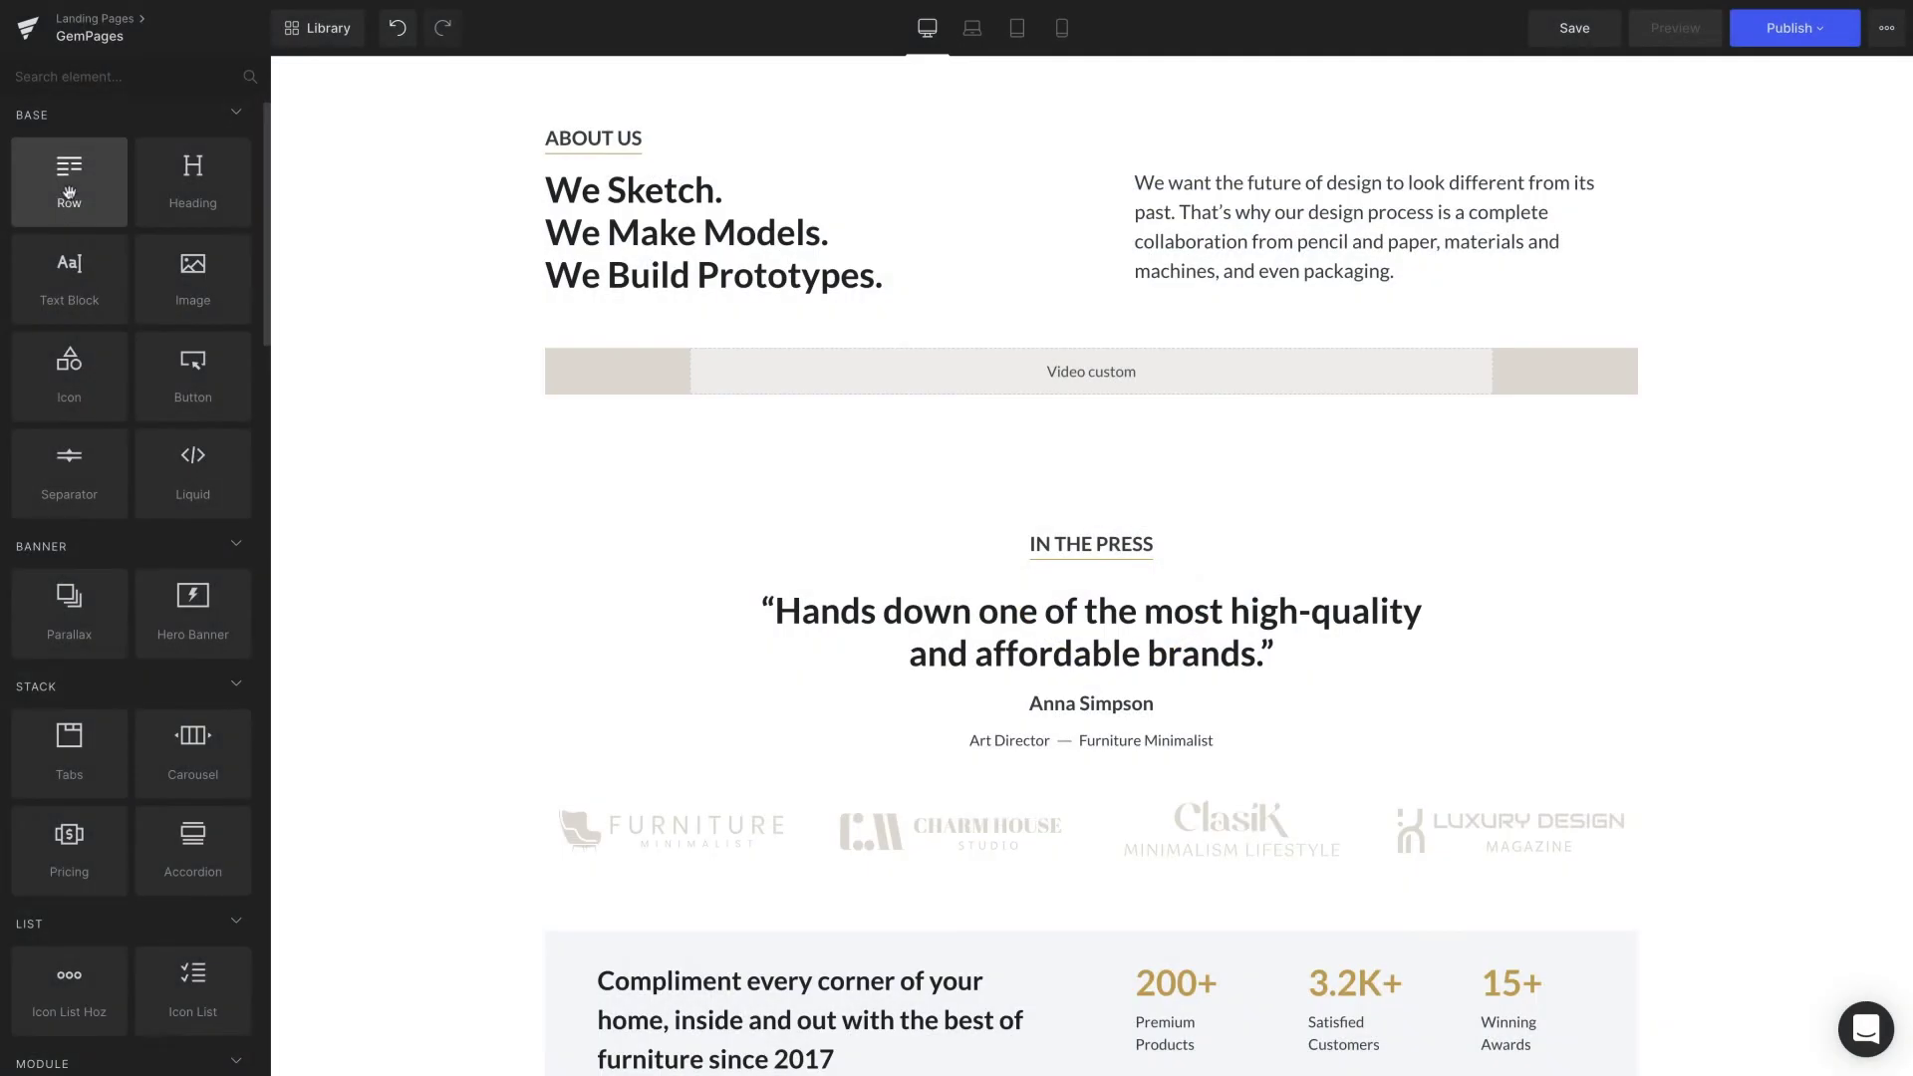
Step: Add a two-column row below the Video custom block and place an image in its left column
left_click_drag(69, 179, 1043, 495)
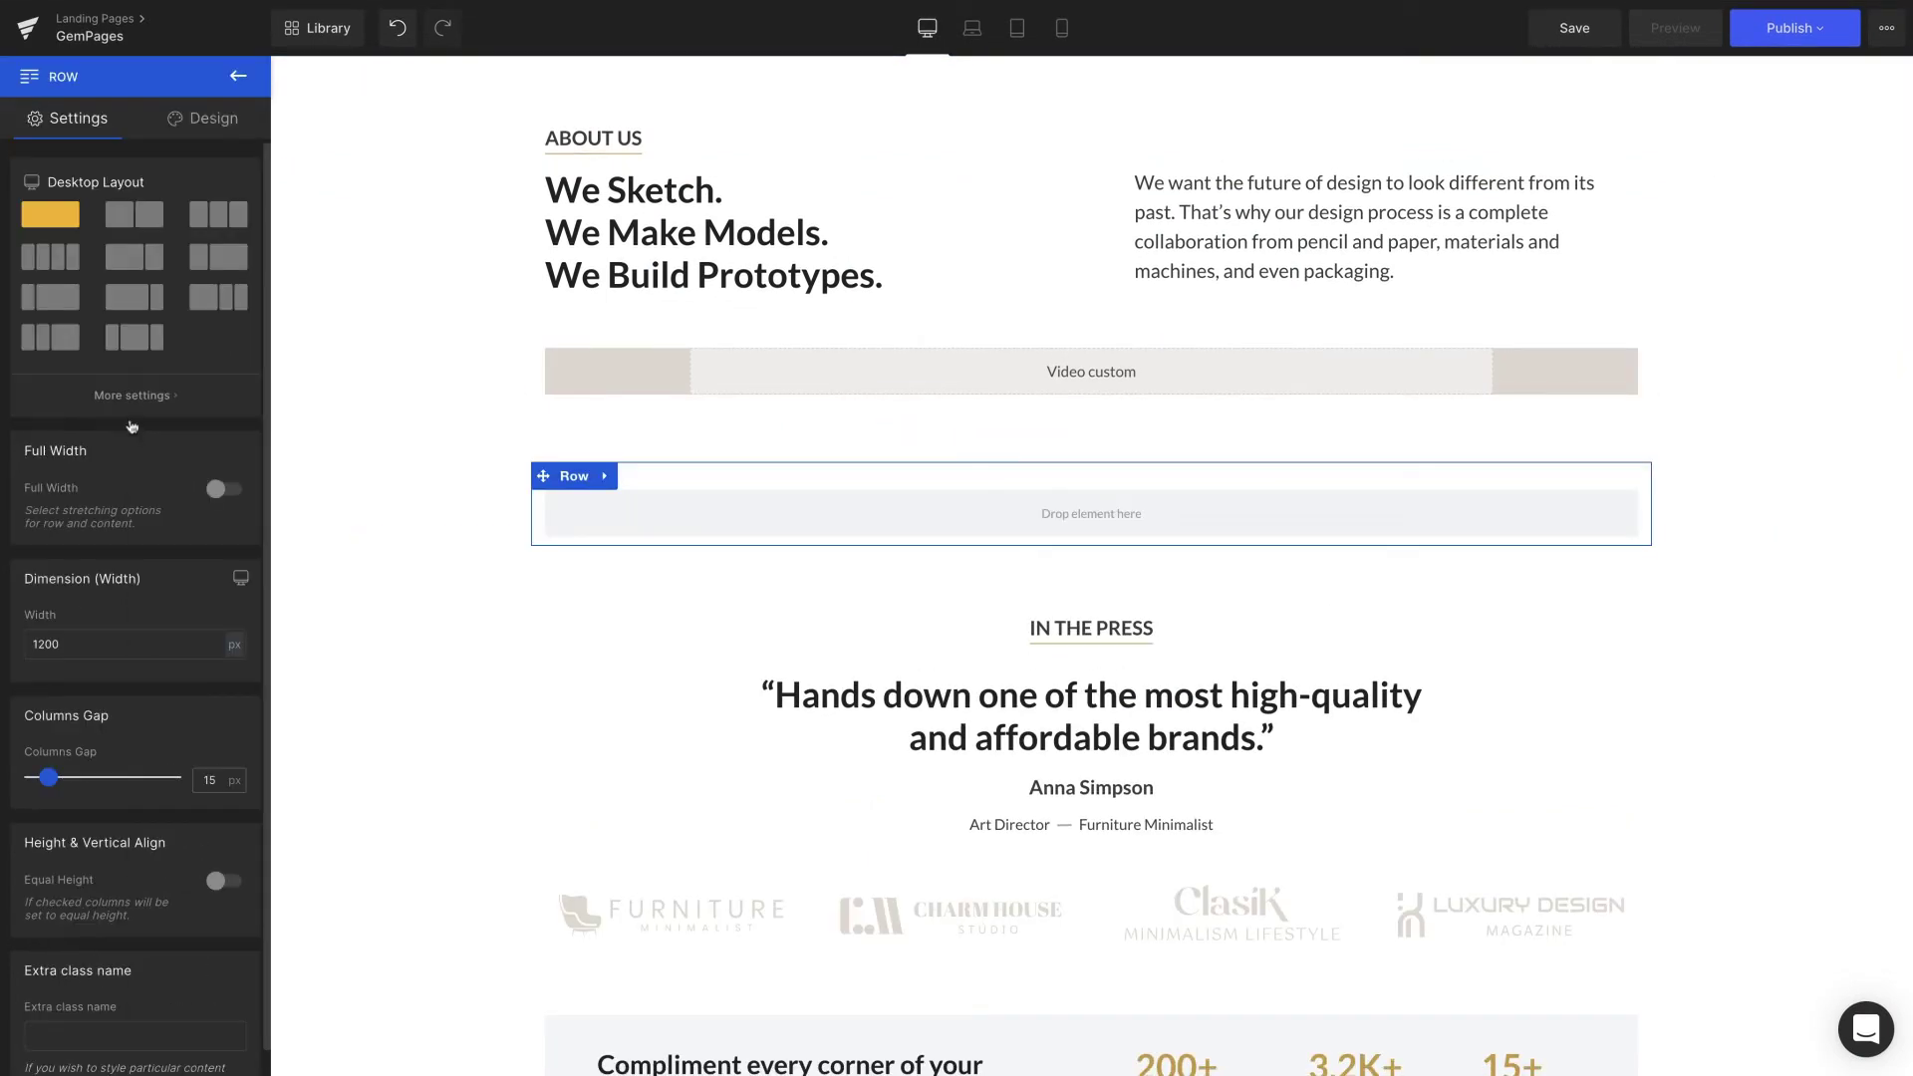
left_click(134, 225)
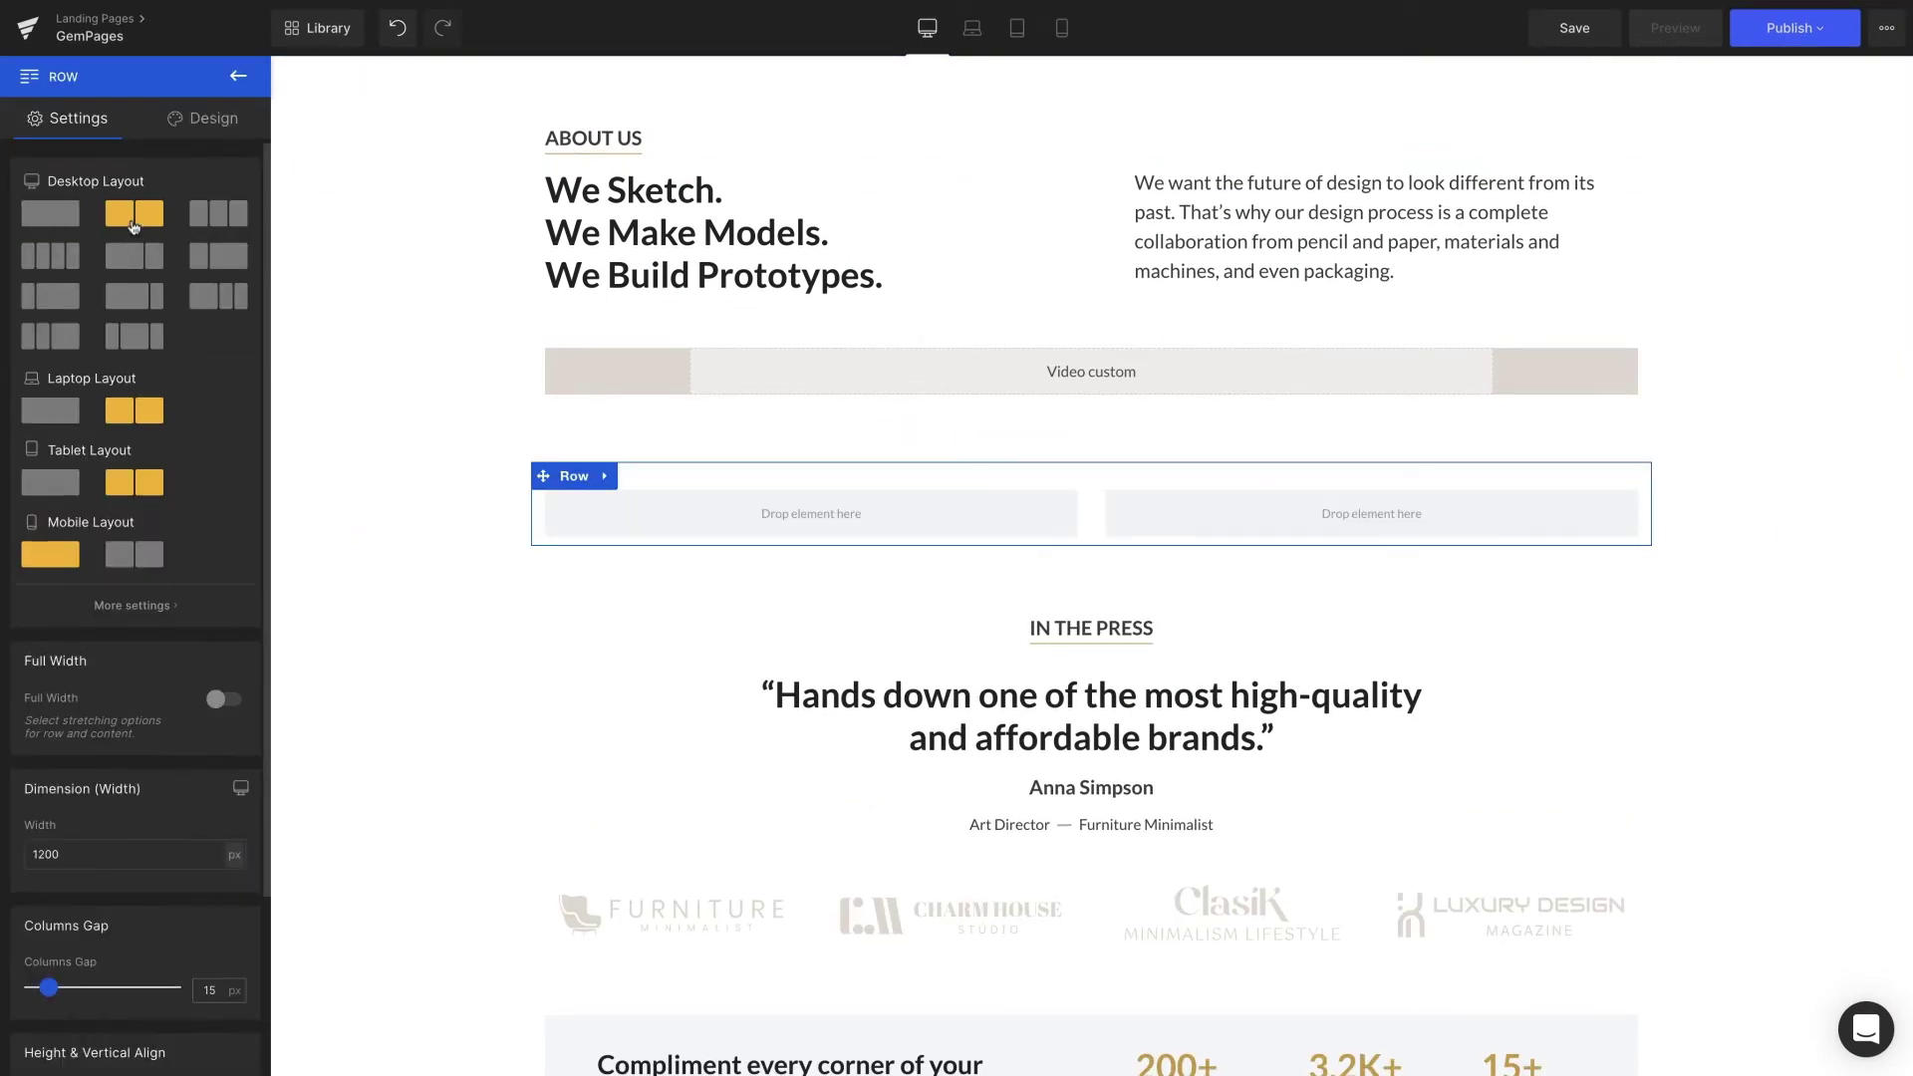
left_click(239, 80)
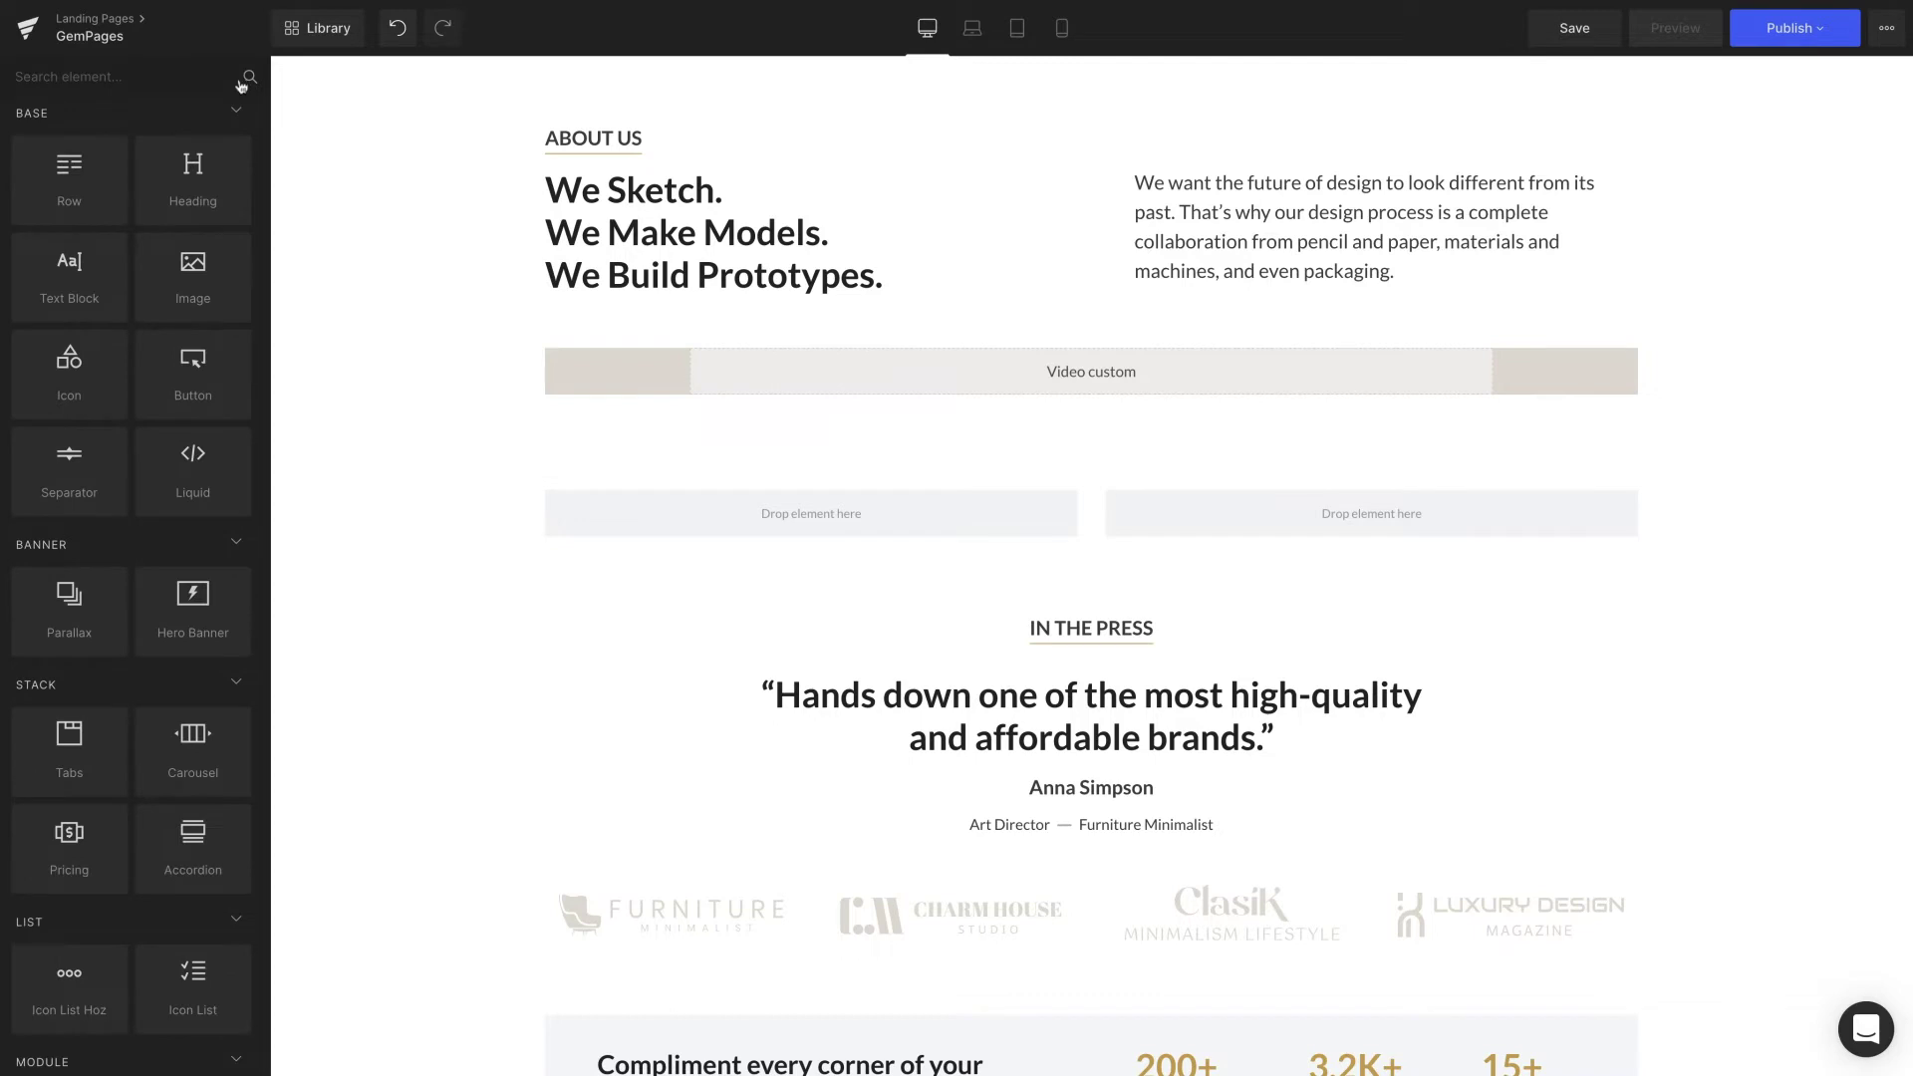
left_click_drag(199, 267, 641, 494)
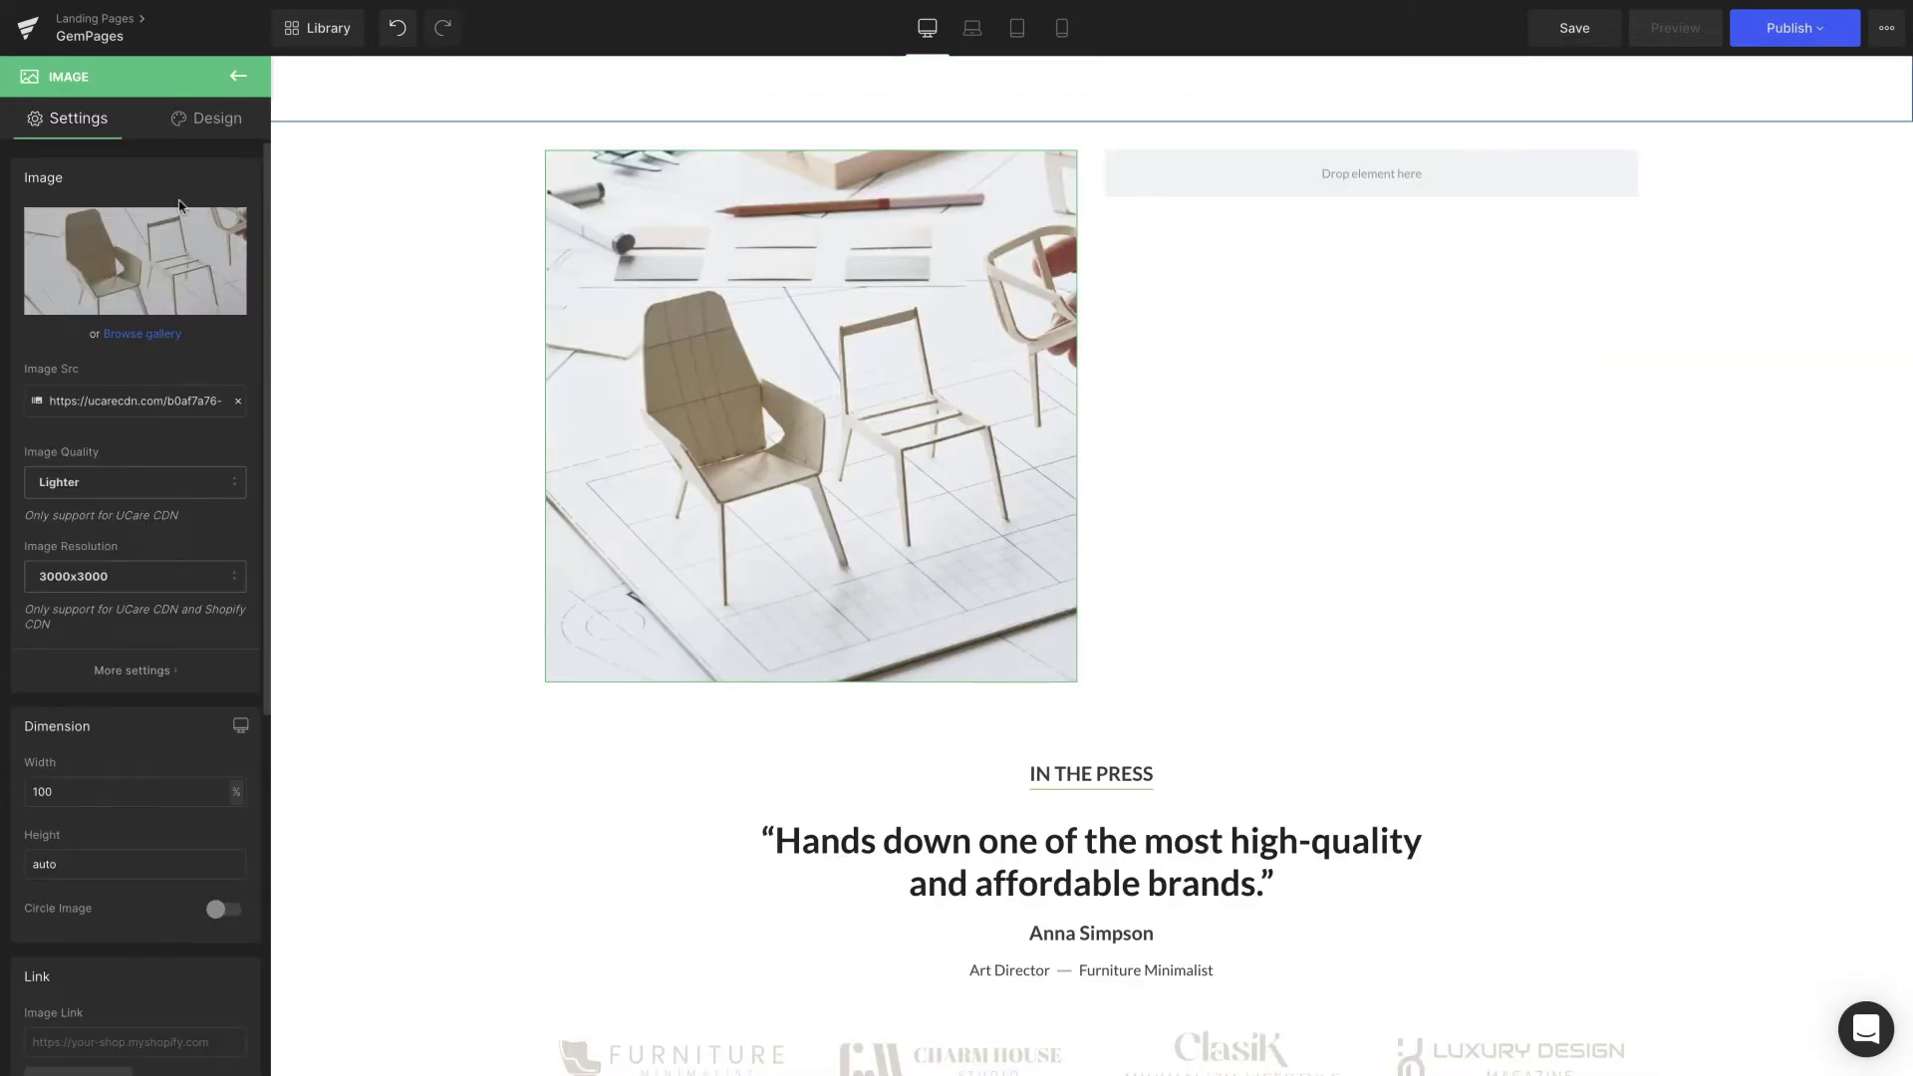
left_click(233, 78)
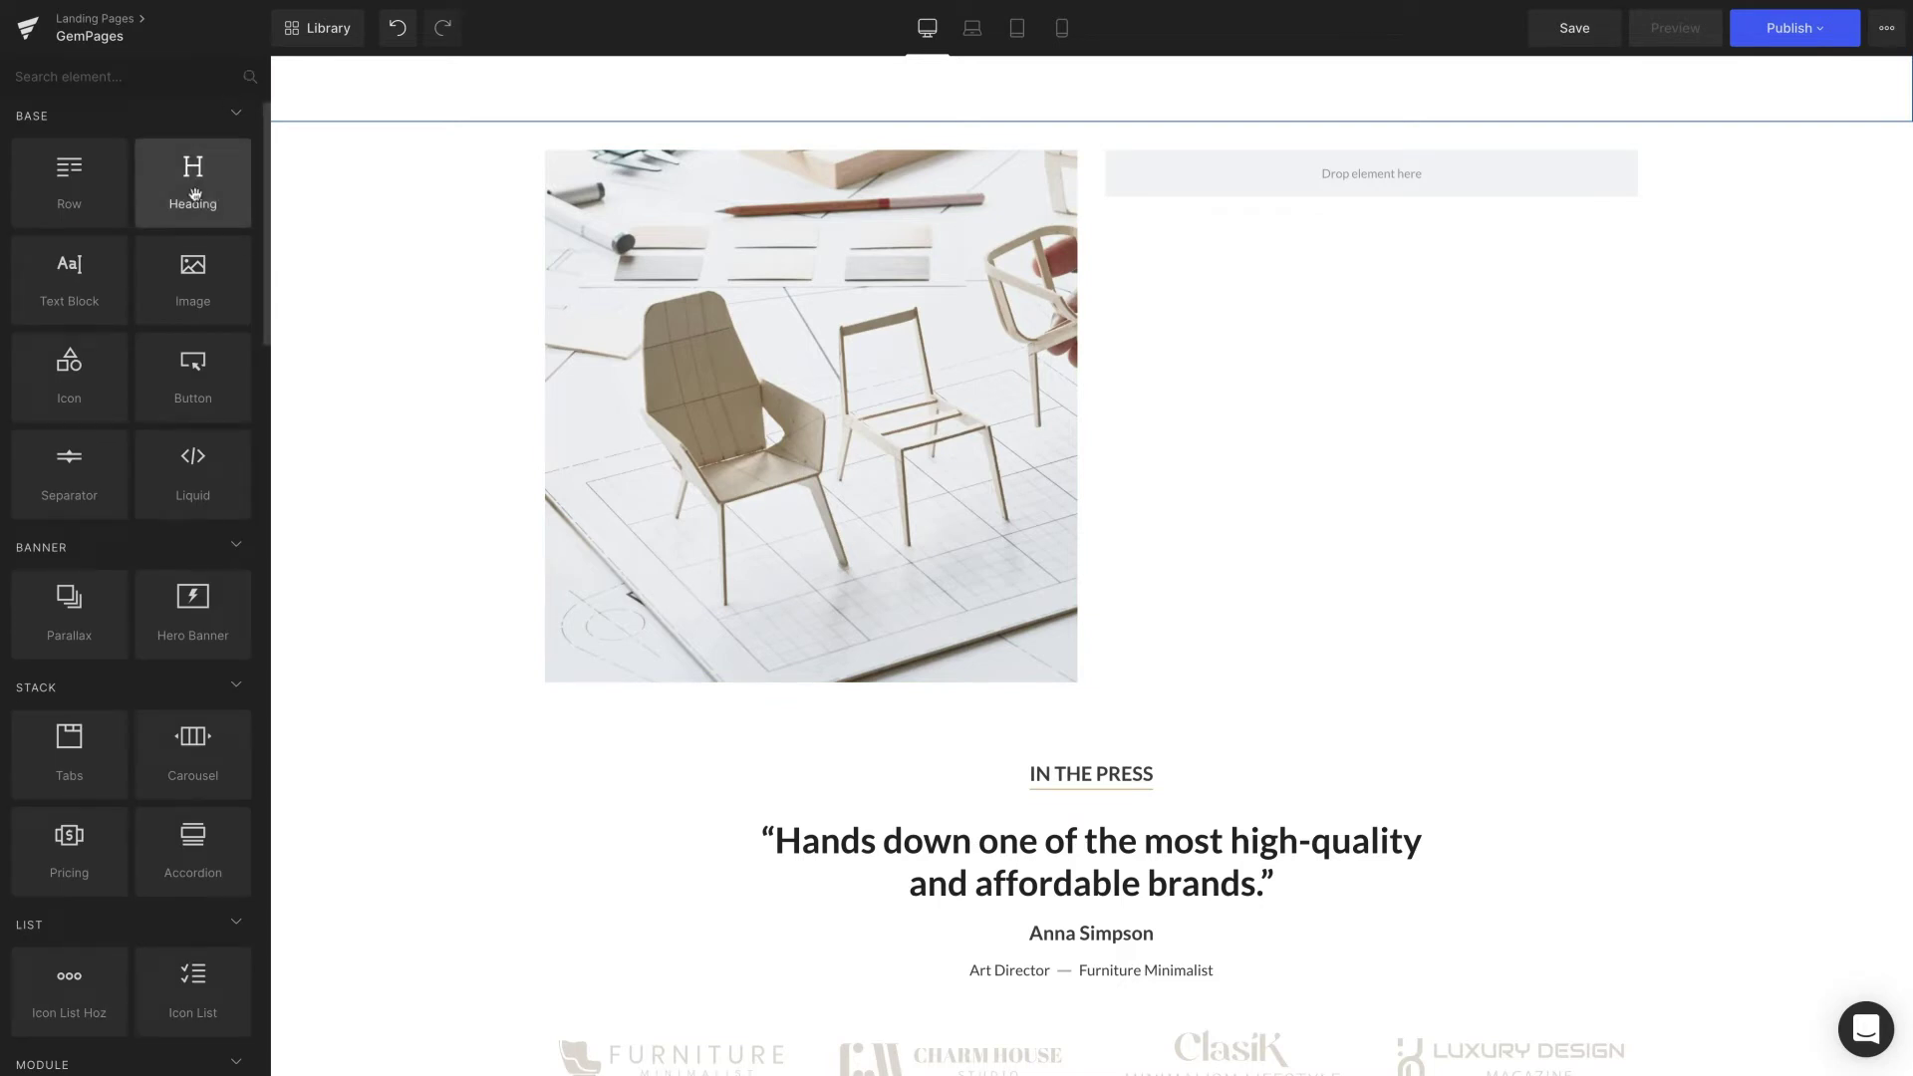
Step: Add two headings under the image, the first set to H3, then a text block below them
left_click_drag(195, 194, 675, 662)
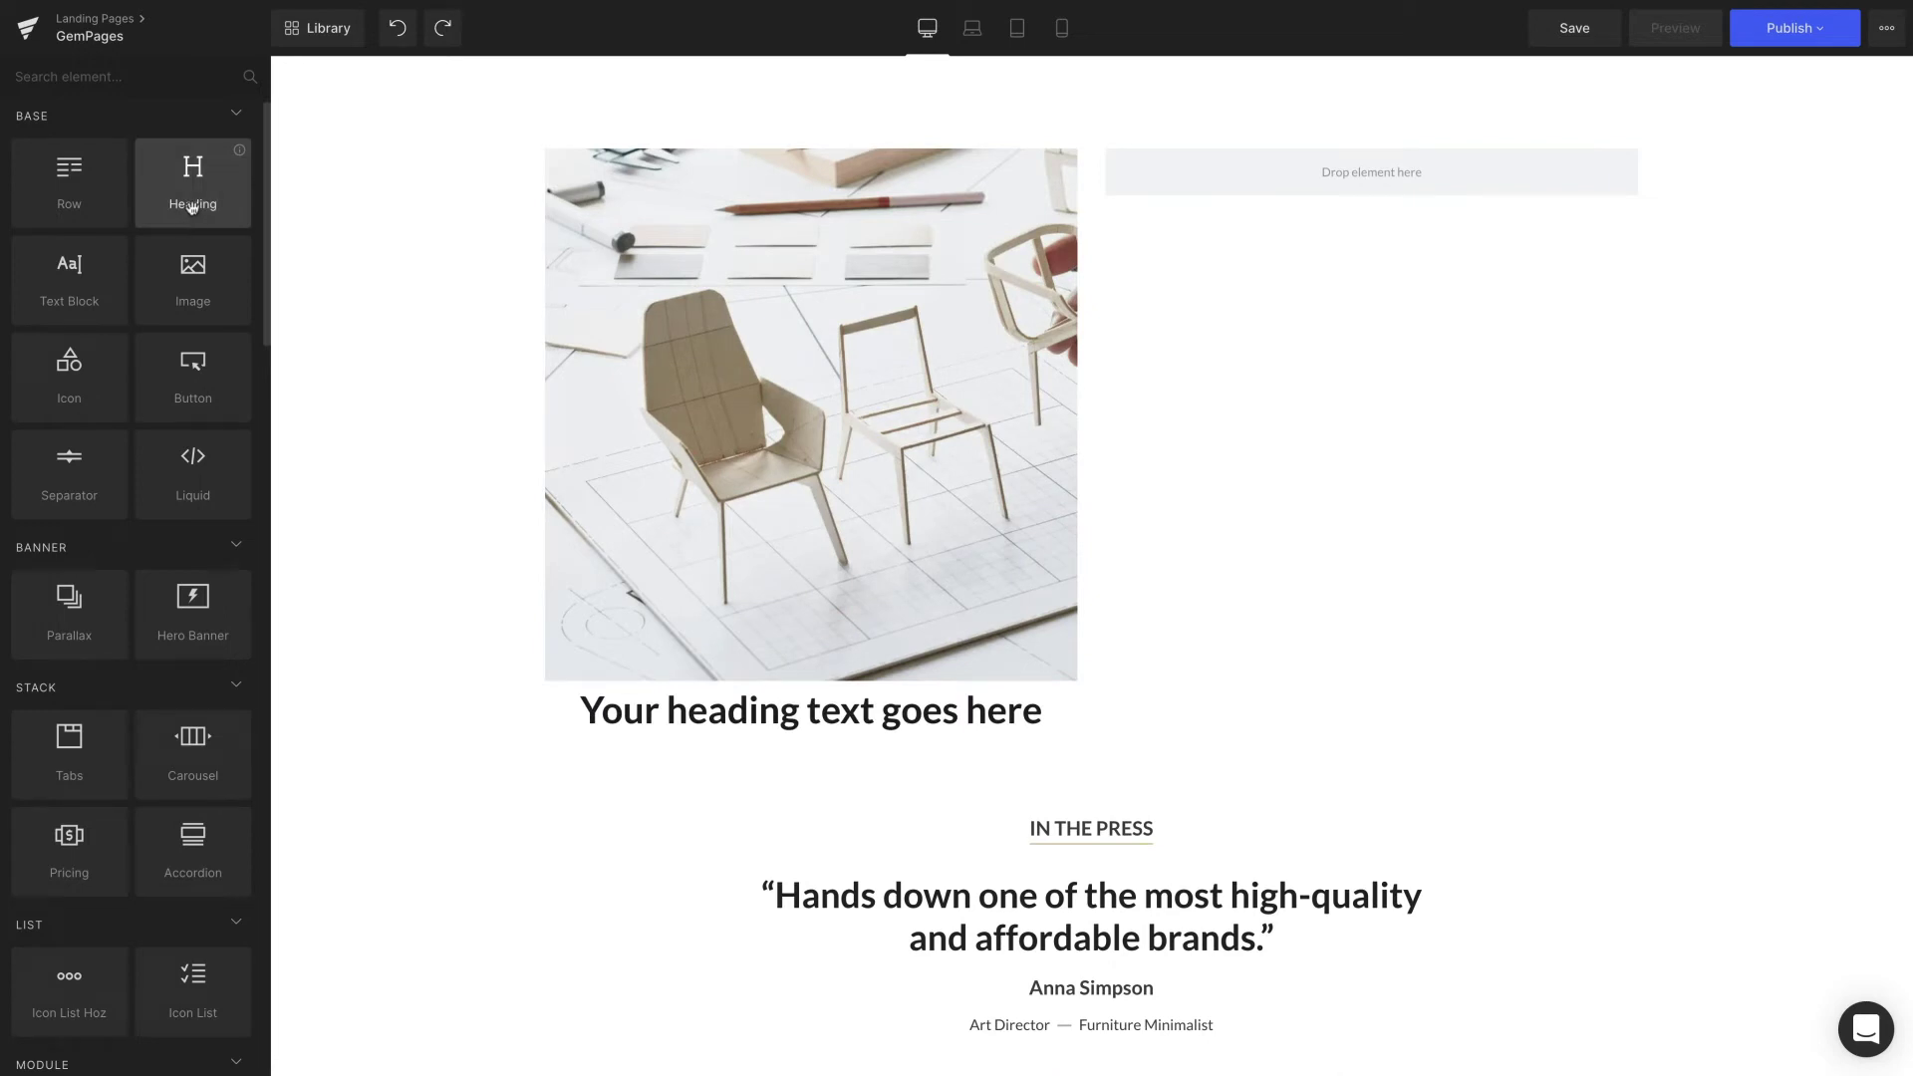
left_click_drag(193, 204, 722, 683)
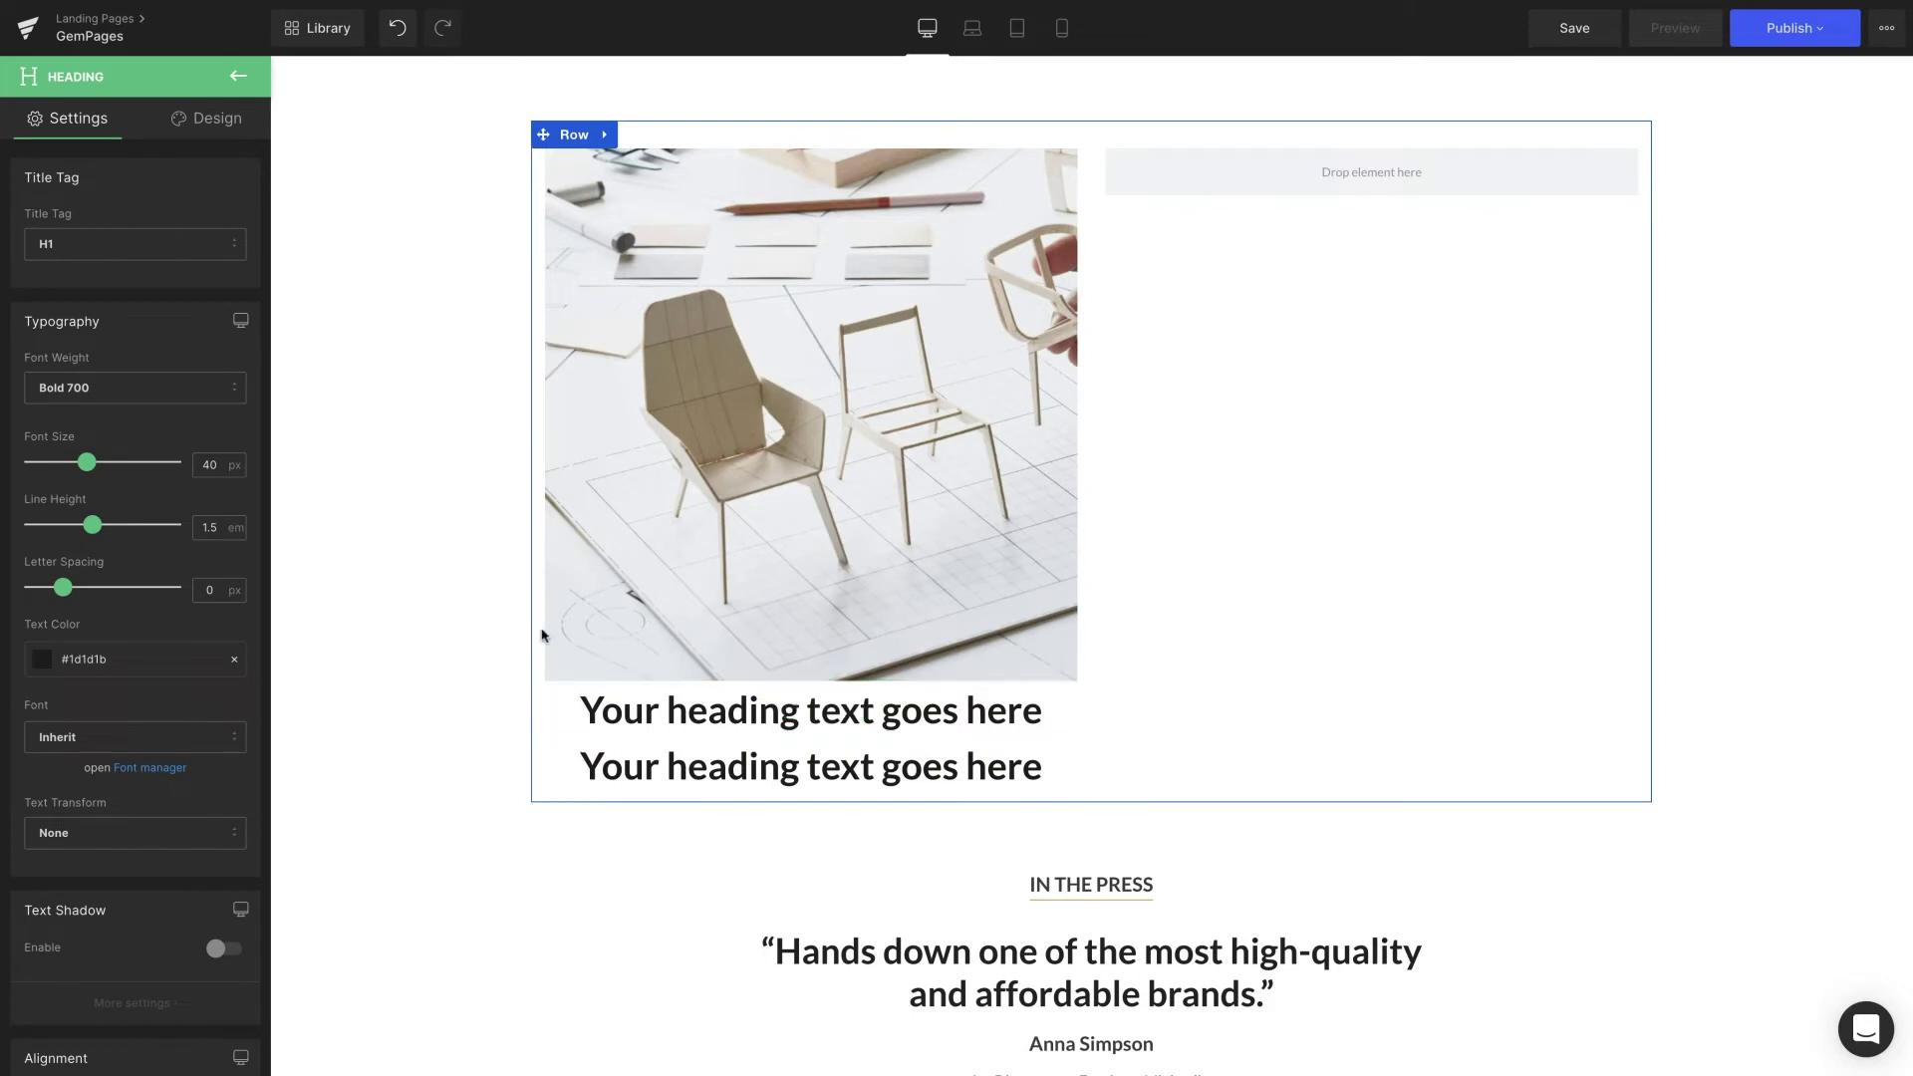
left_click(116, 244)
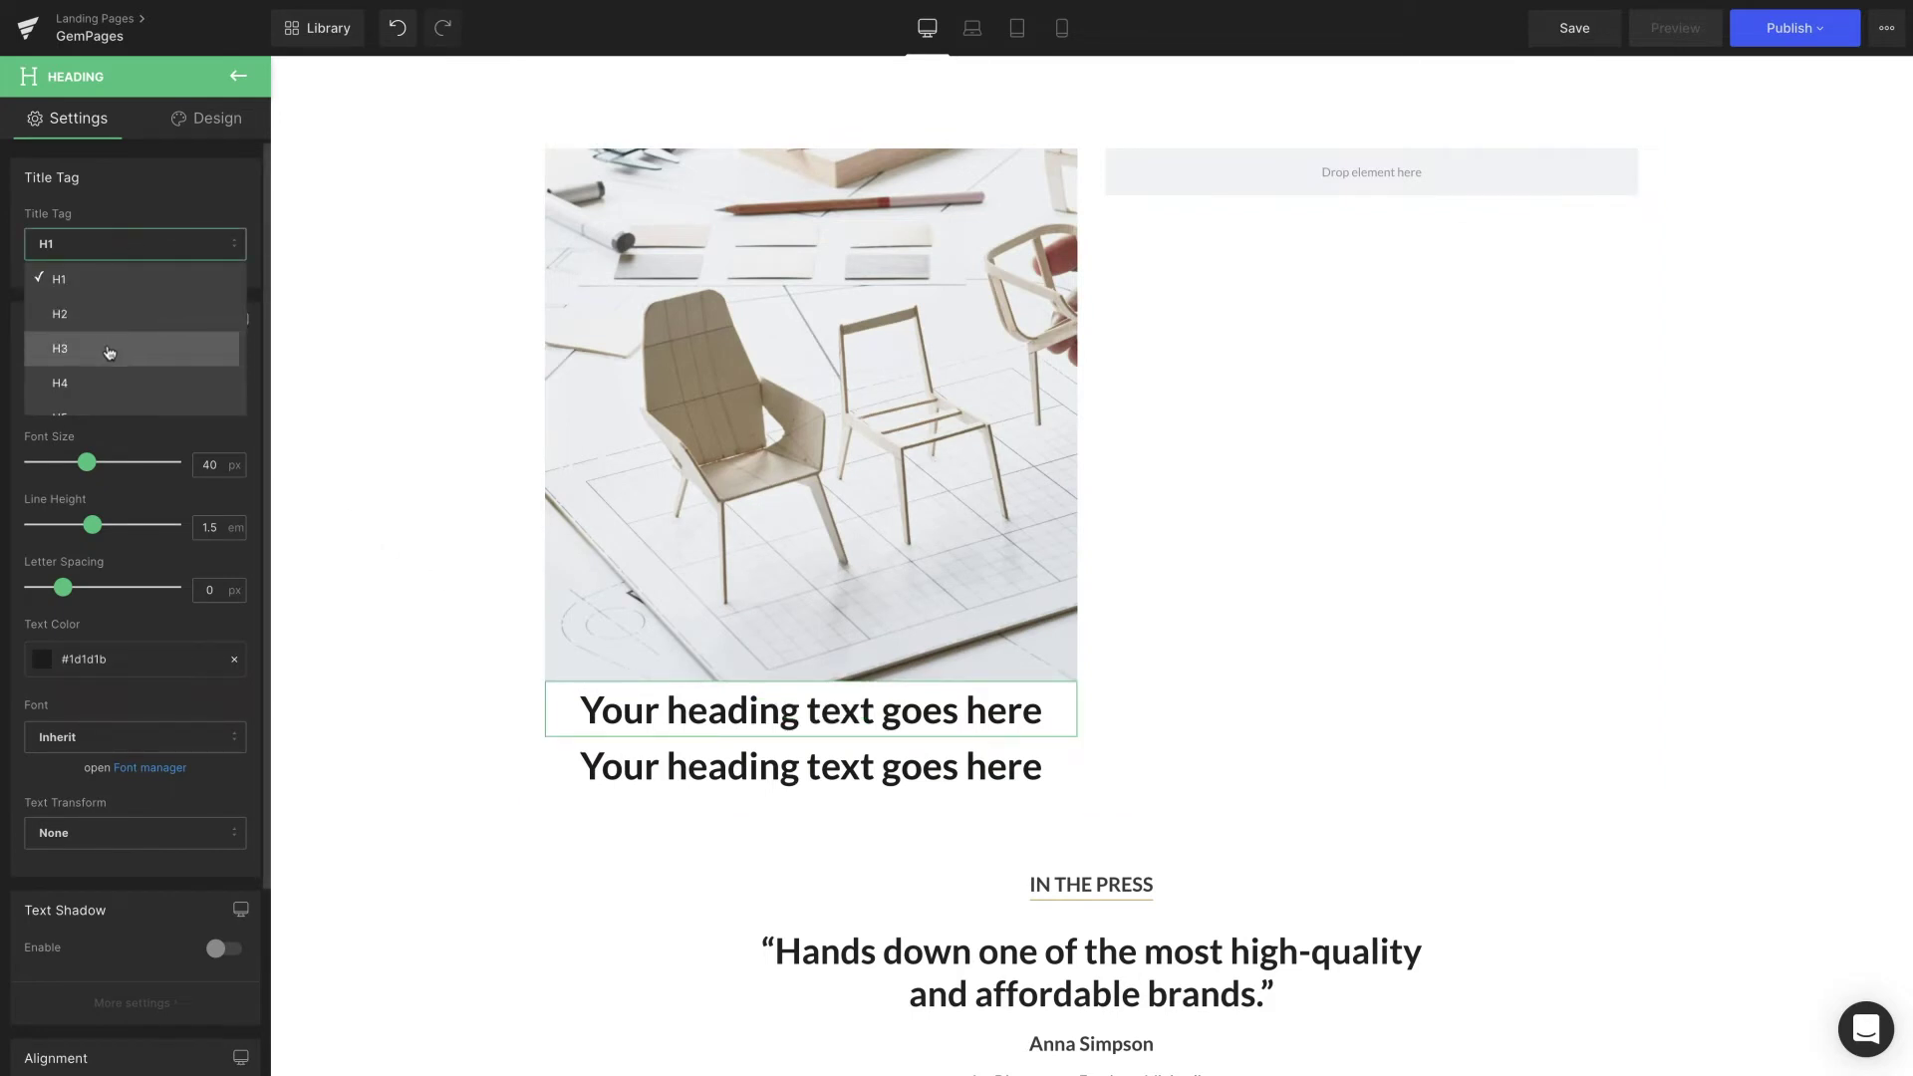
left_click(110, 350)
left_click(238, 84)
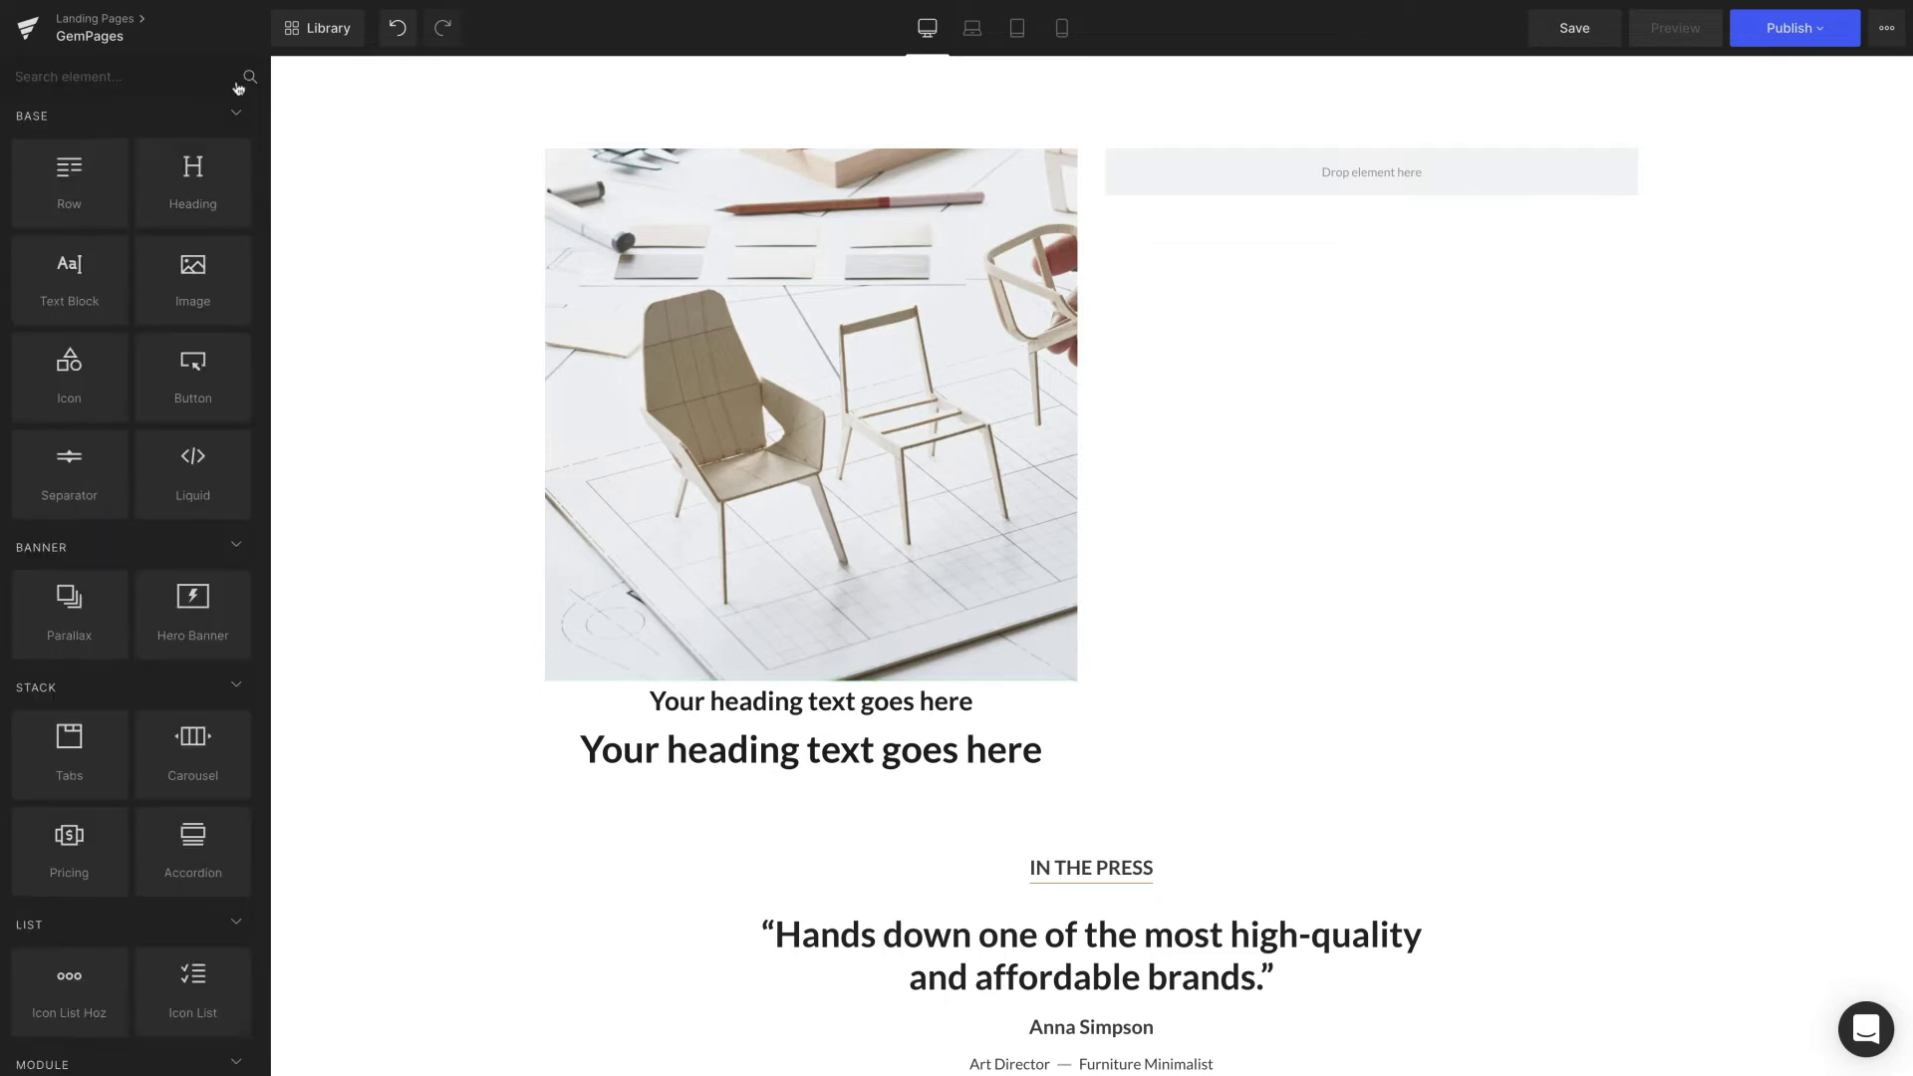
left_click_drag(62, 295, 798, 784)
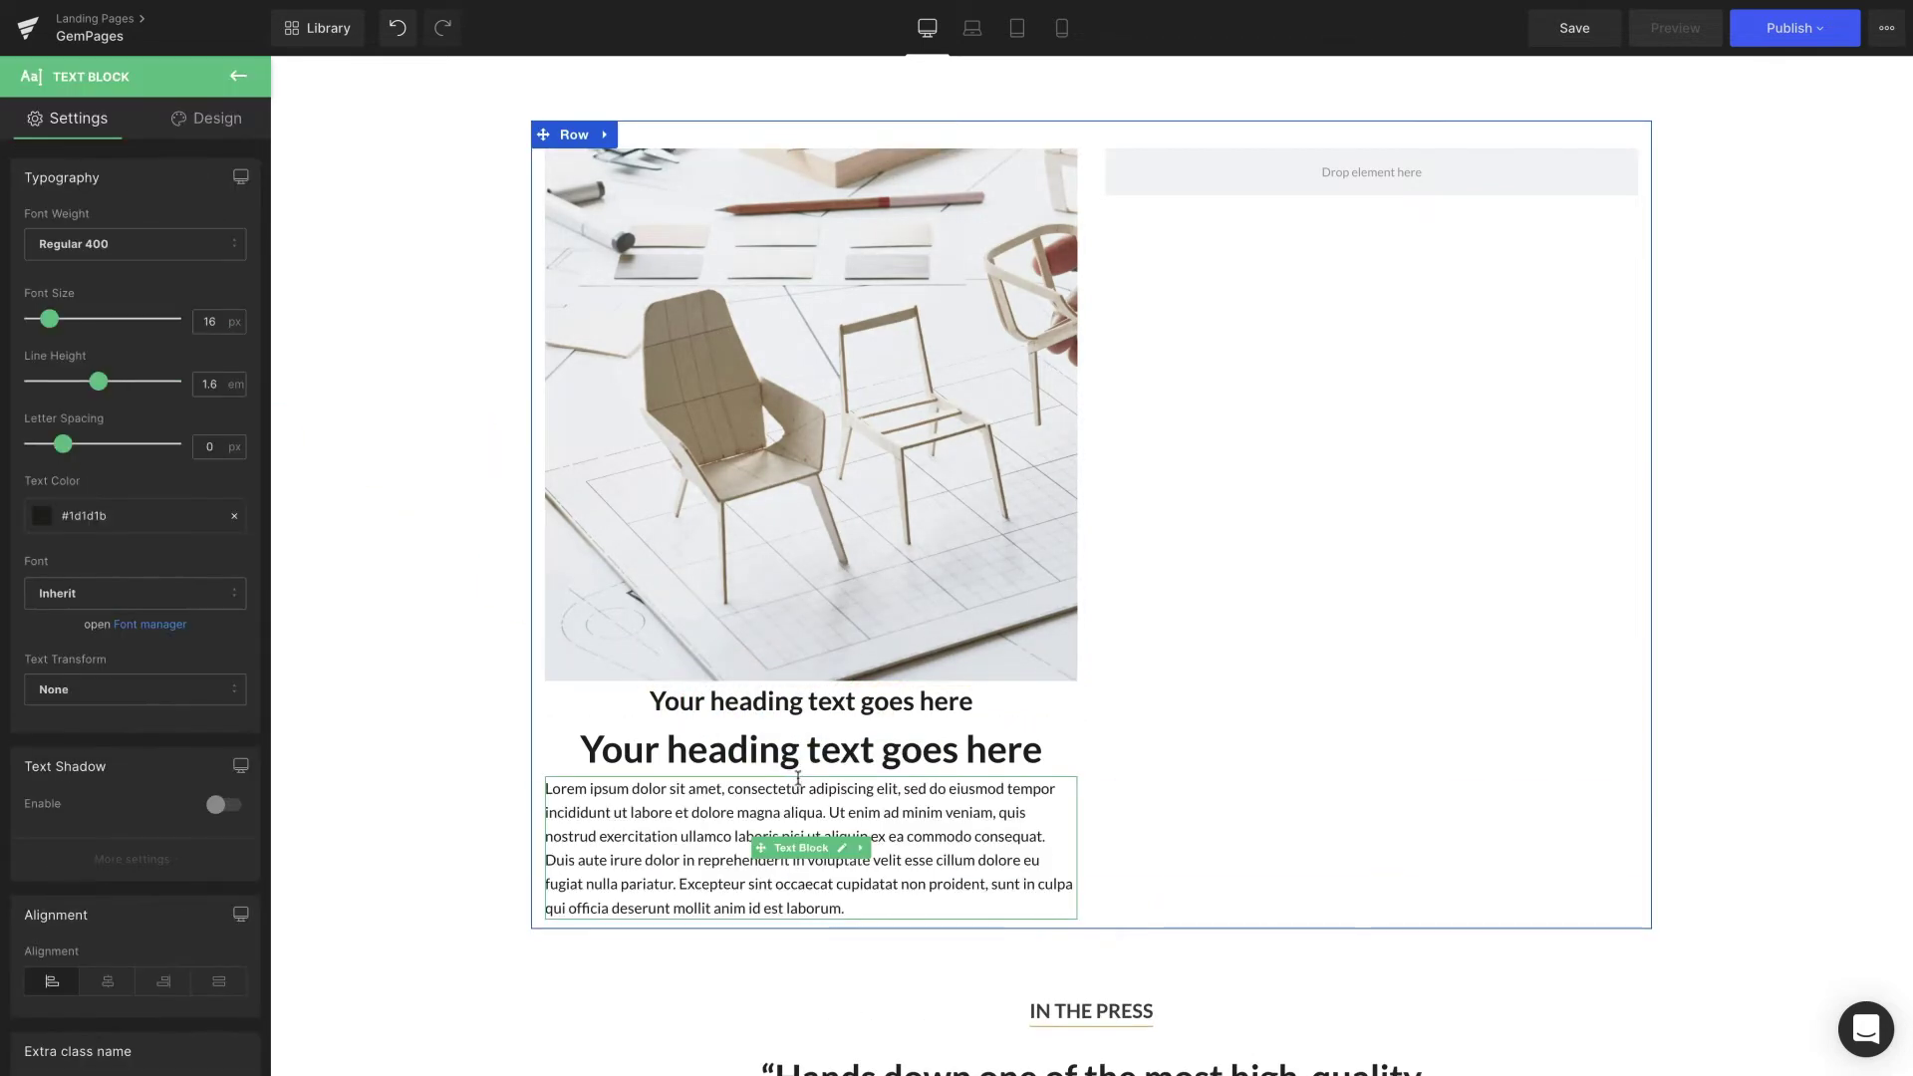
left_click(732, 752)
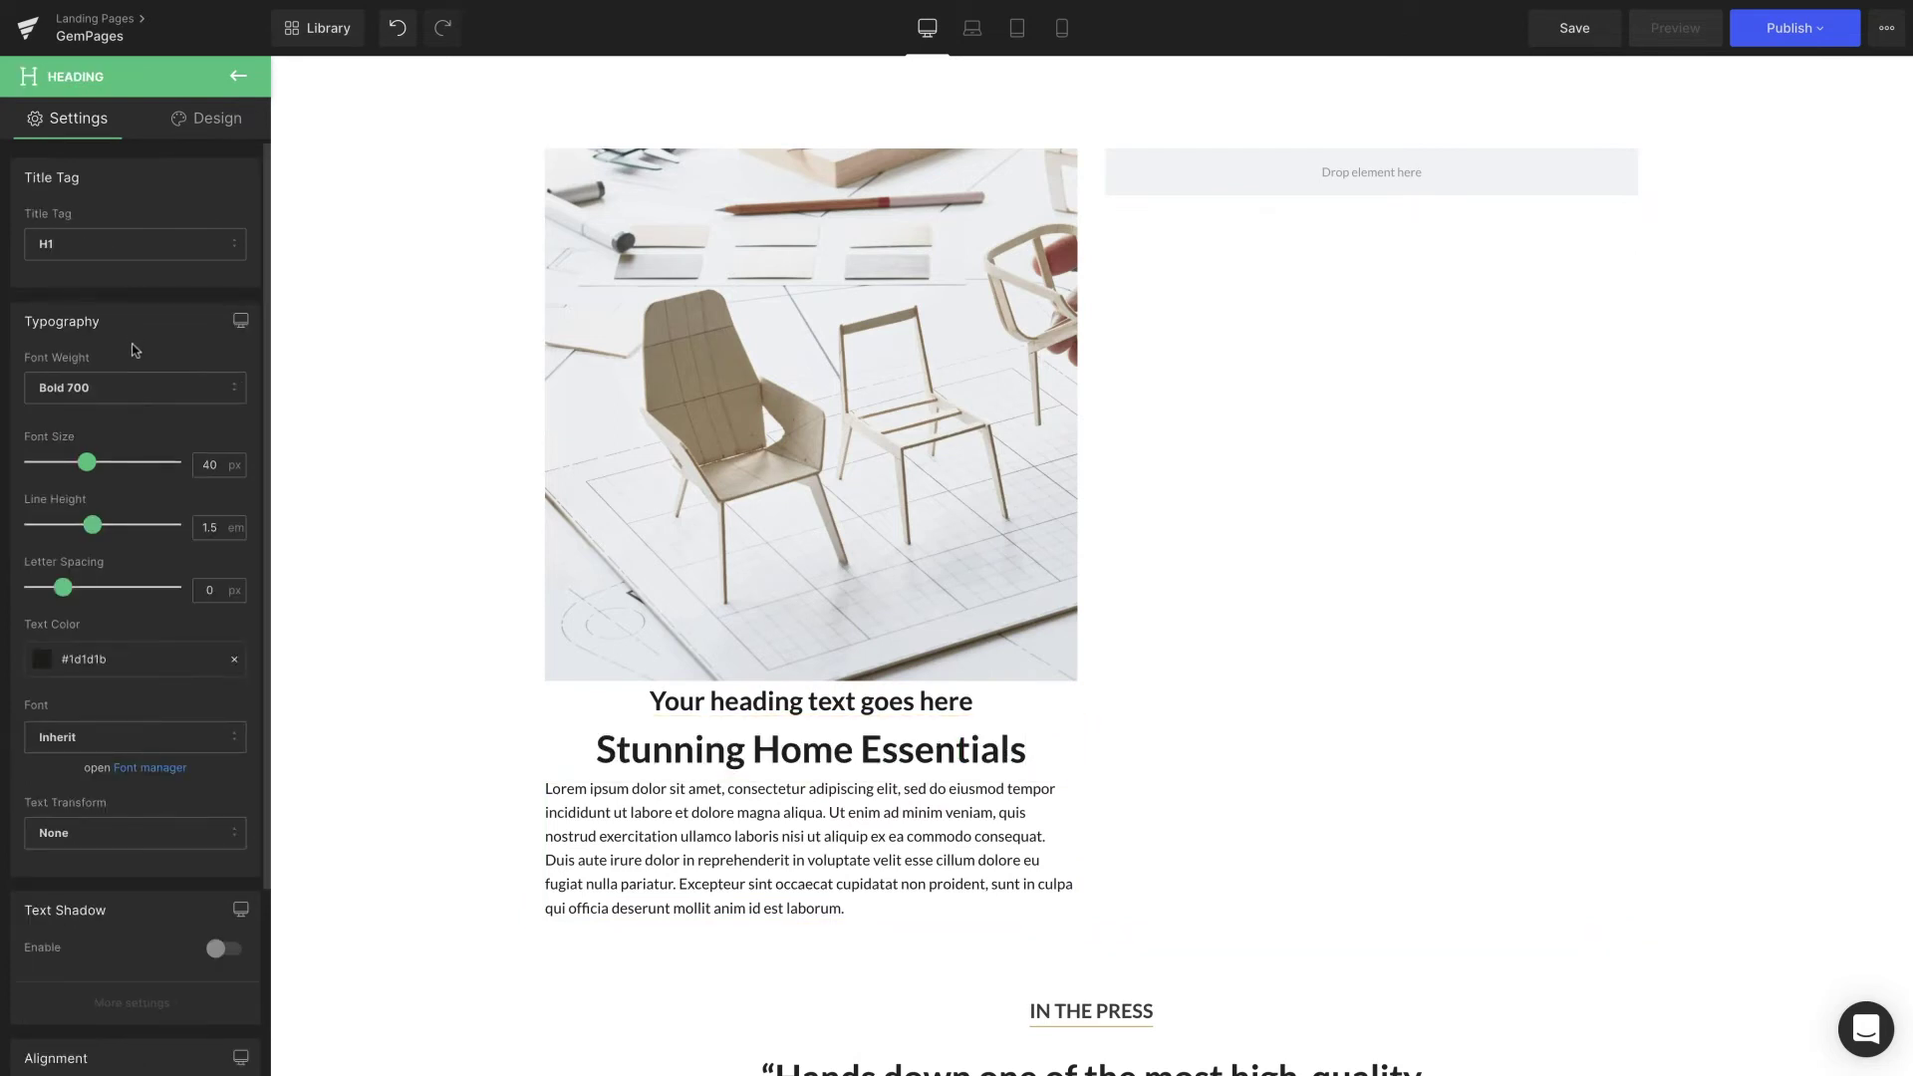
Step: Style the heading Boldest 900, 36 px, line height 1.7, letter spacing 0.3, black; add a button below
left_click(135, 388)
left_click(127, 433)
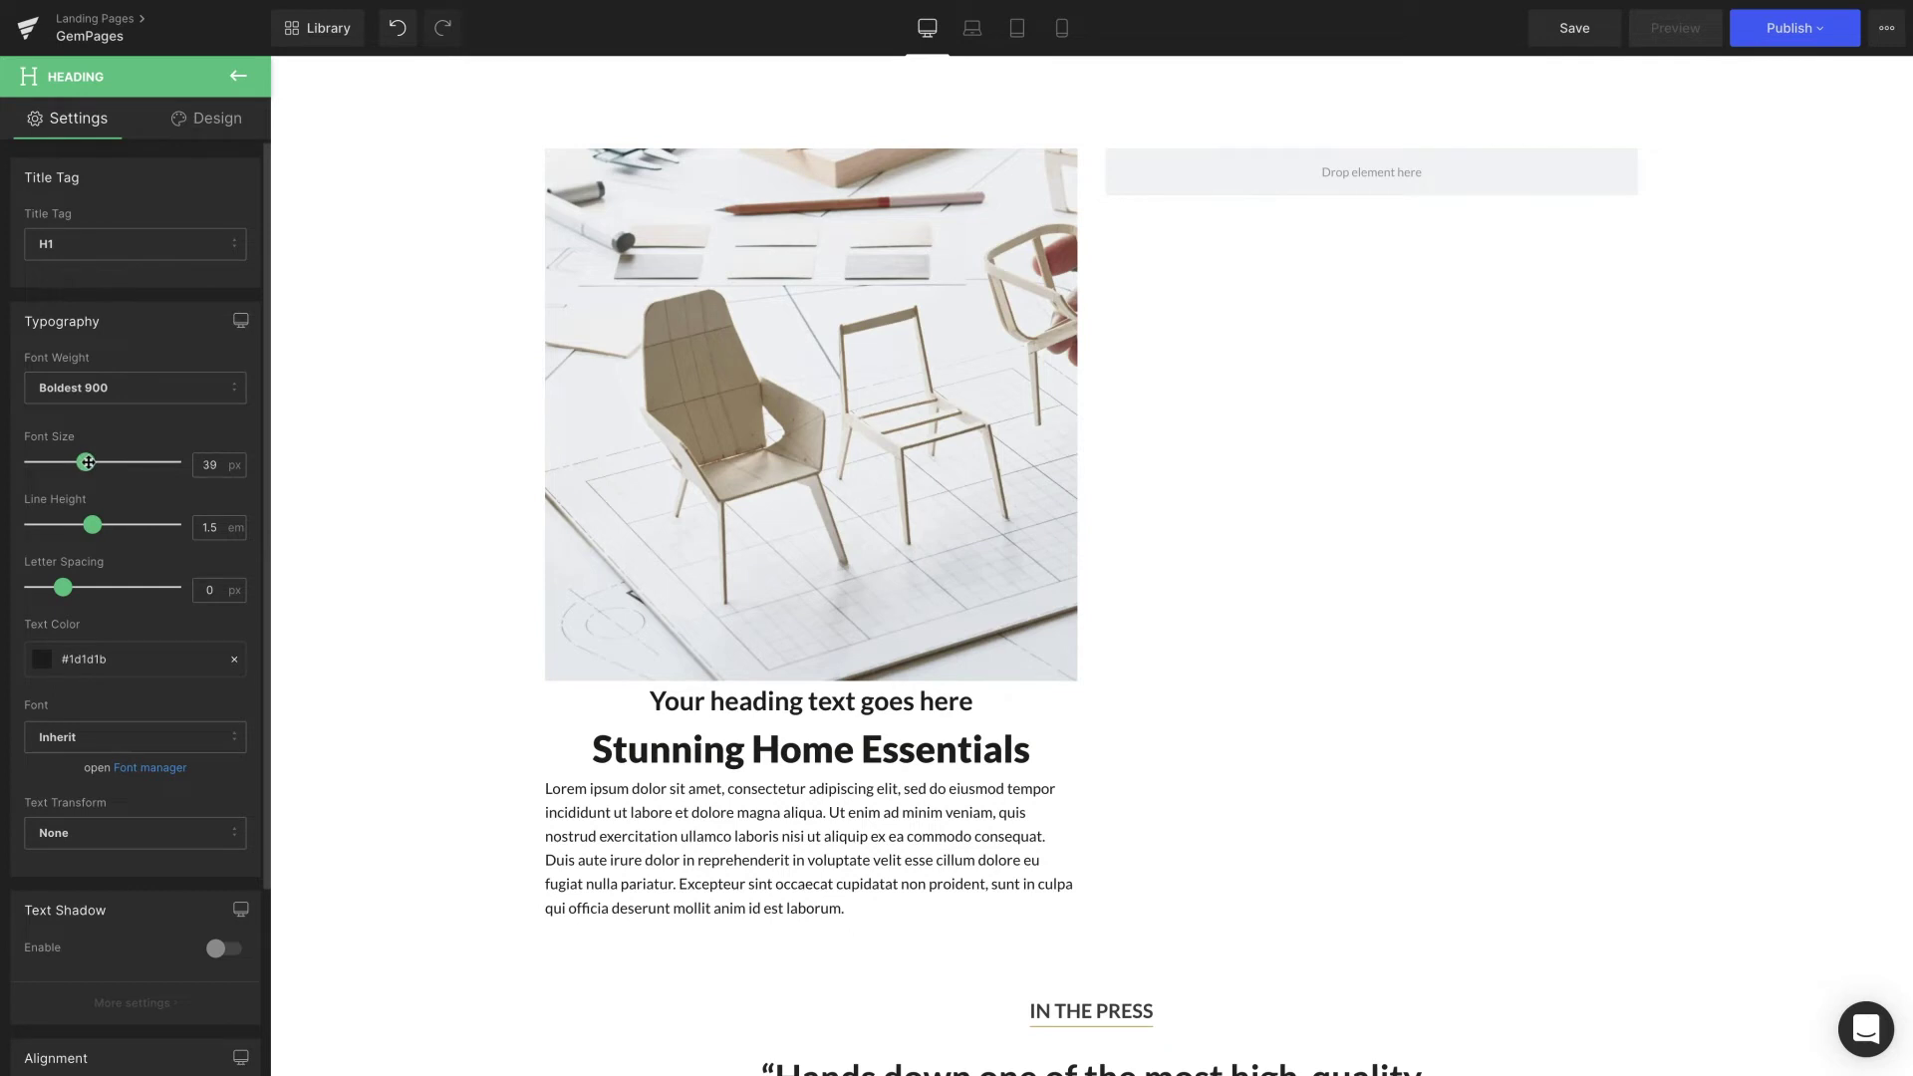
left_click_drag(87, 462, 83, 463)
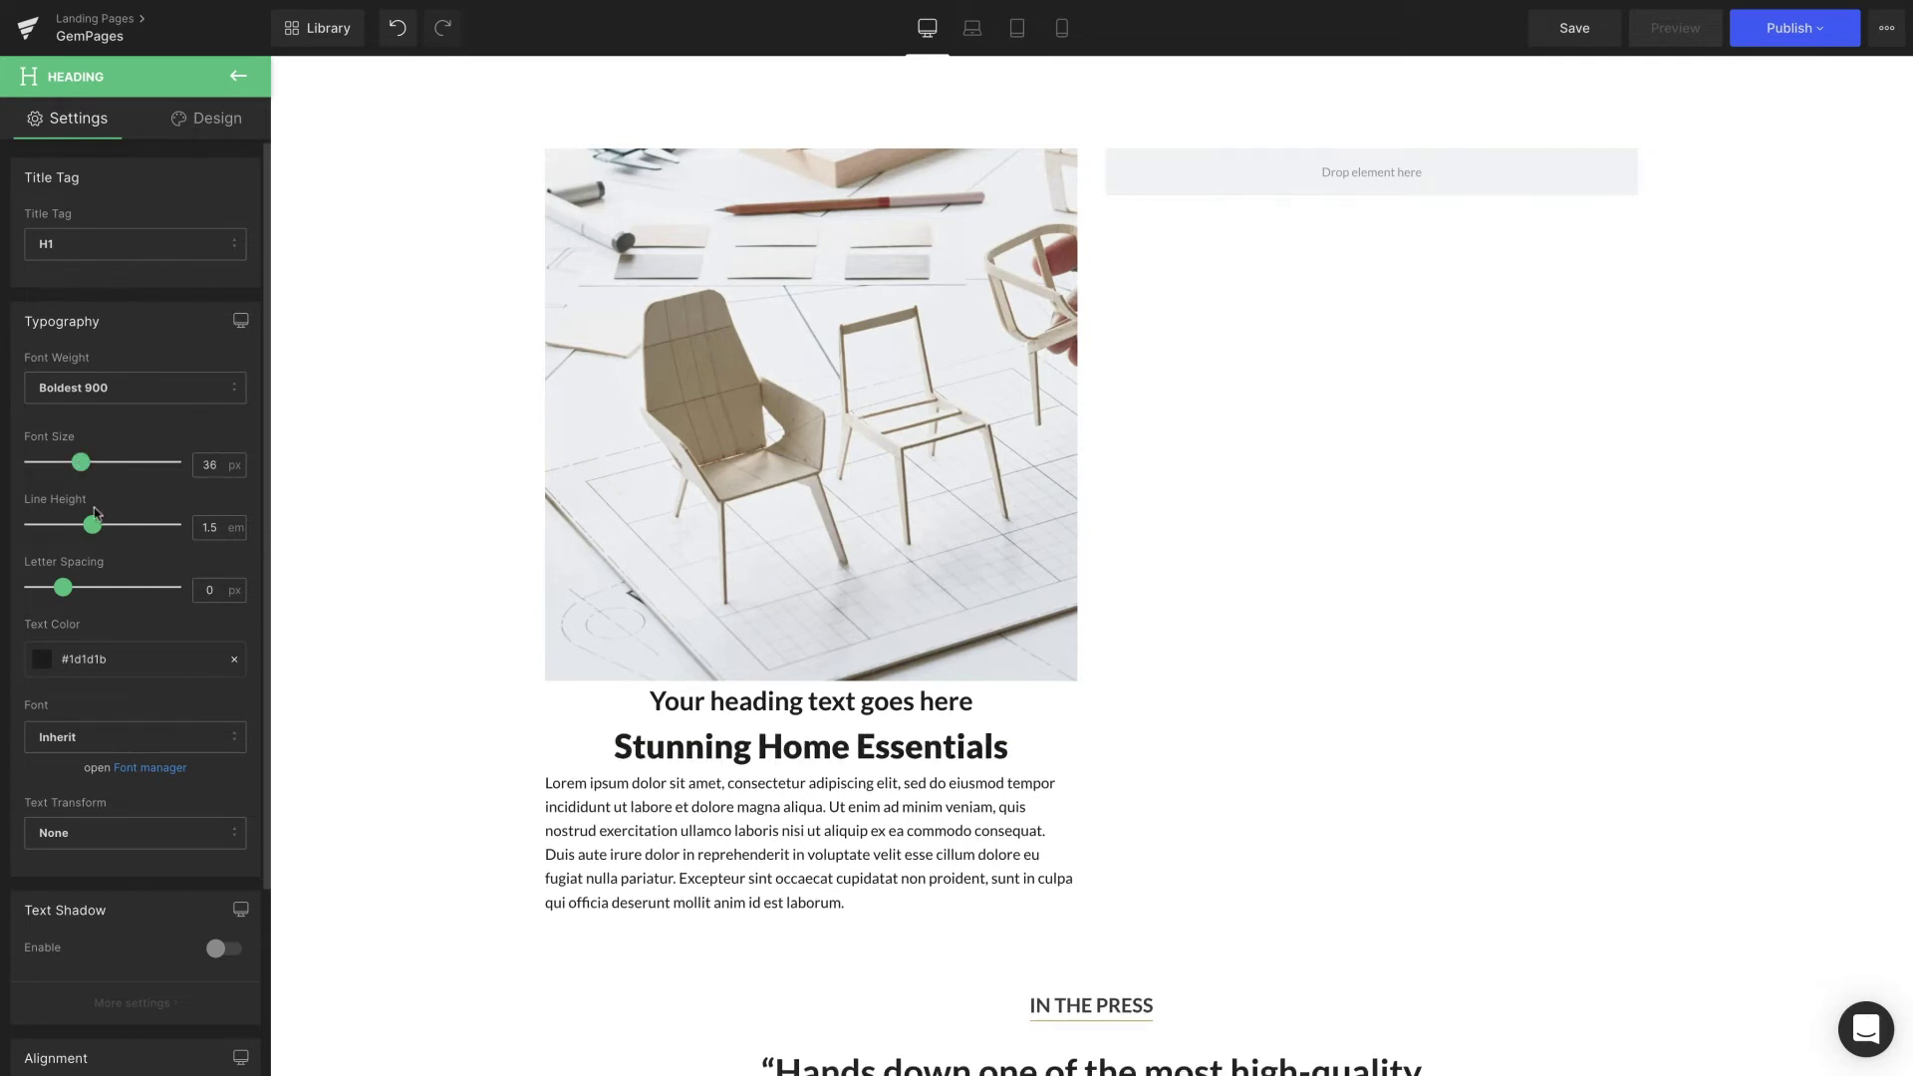
left_click_drag(92, 525, 105, 525)
left_click_drag(63, 587, 72, 587)
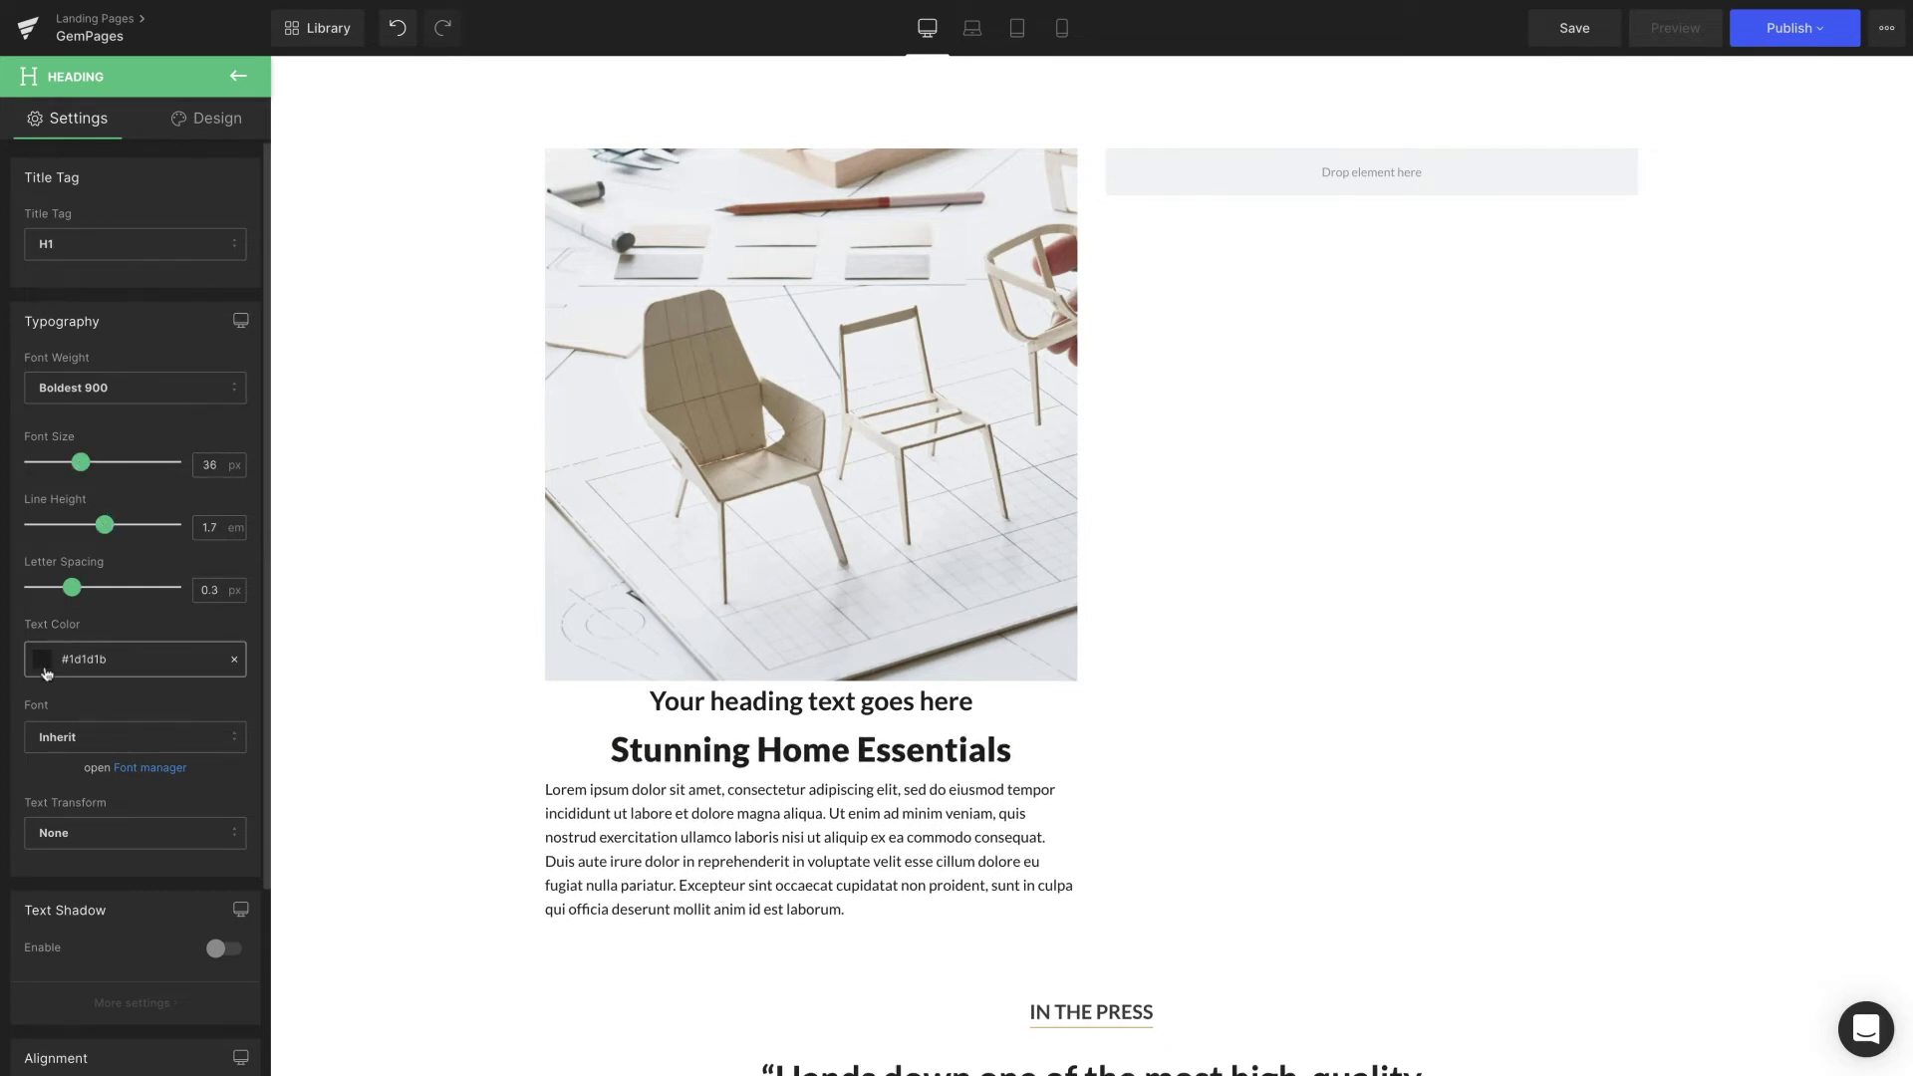
left_click(46, 665)
left_click(27, 851)
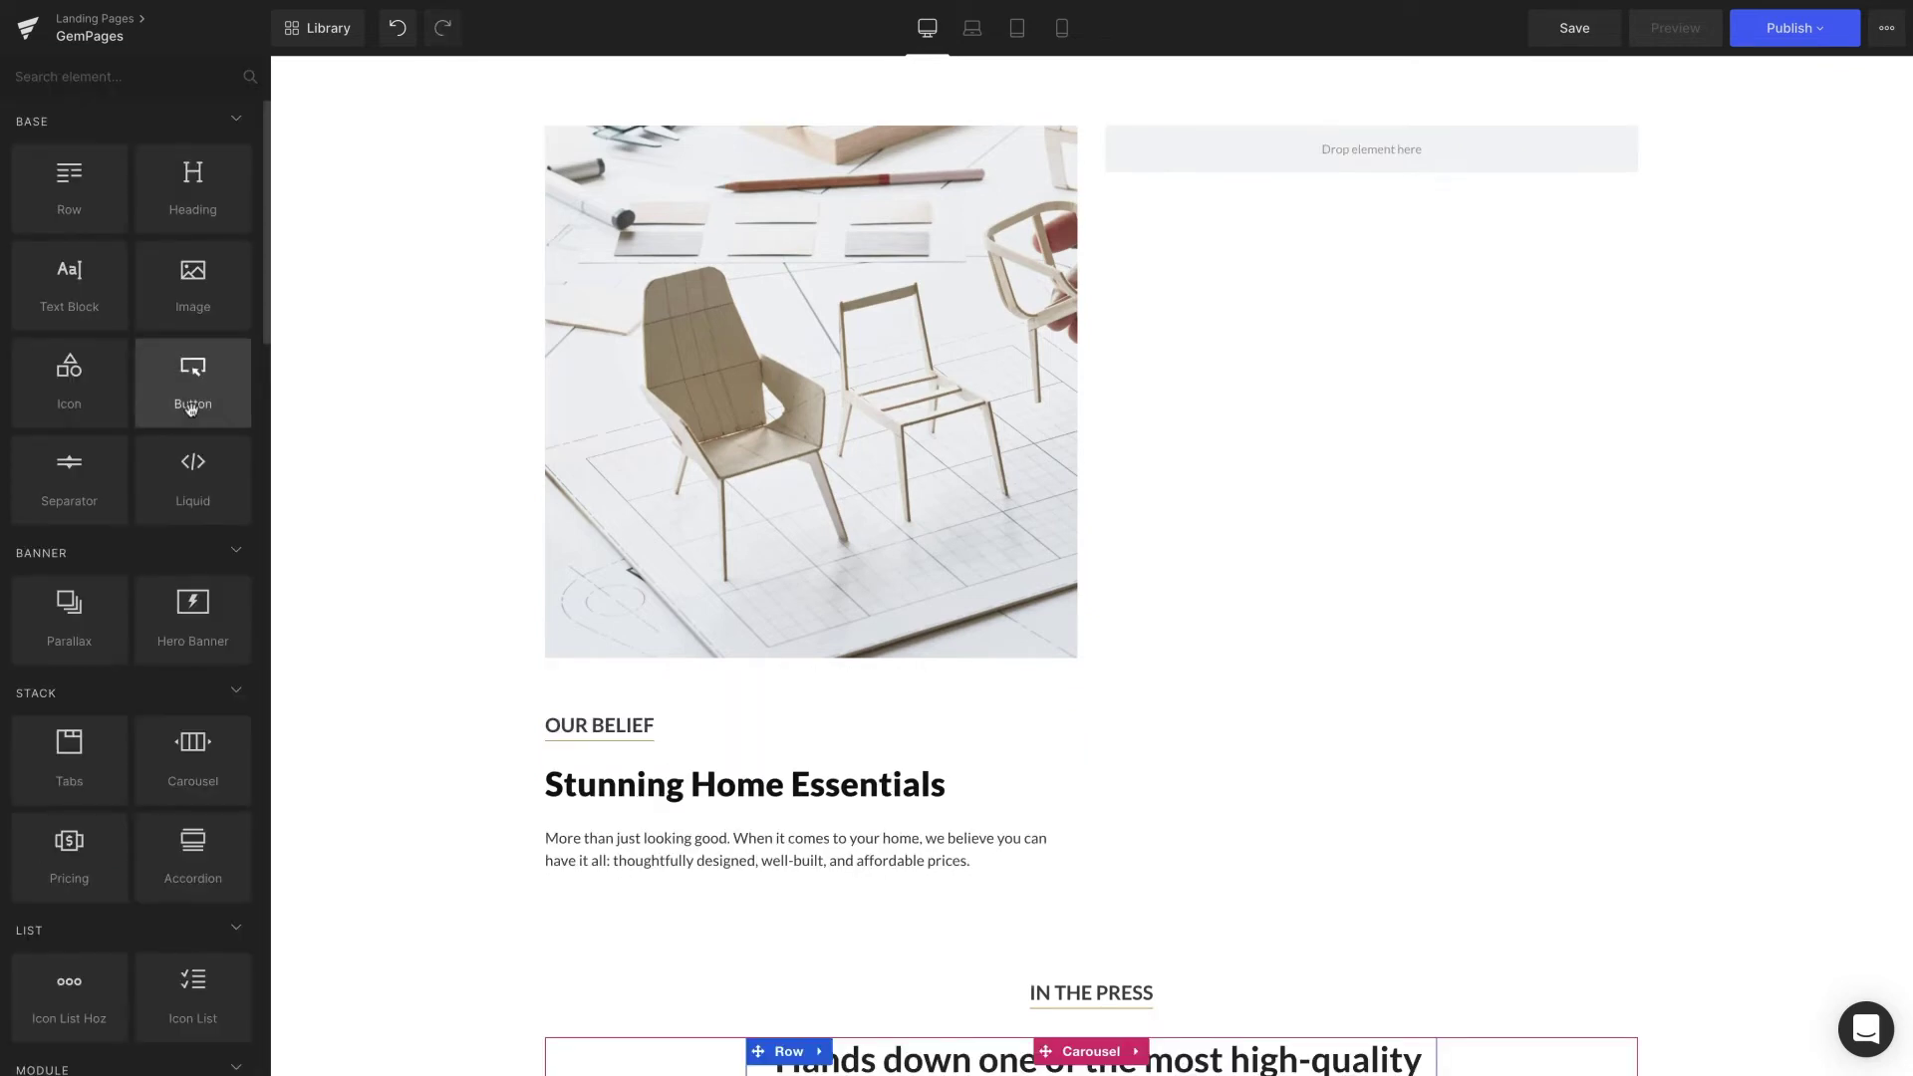
left_click_drag(196, 392, 756, 897)
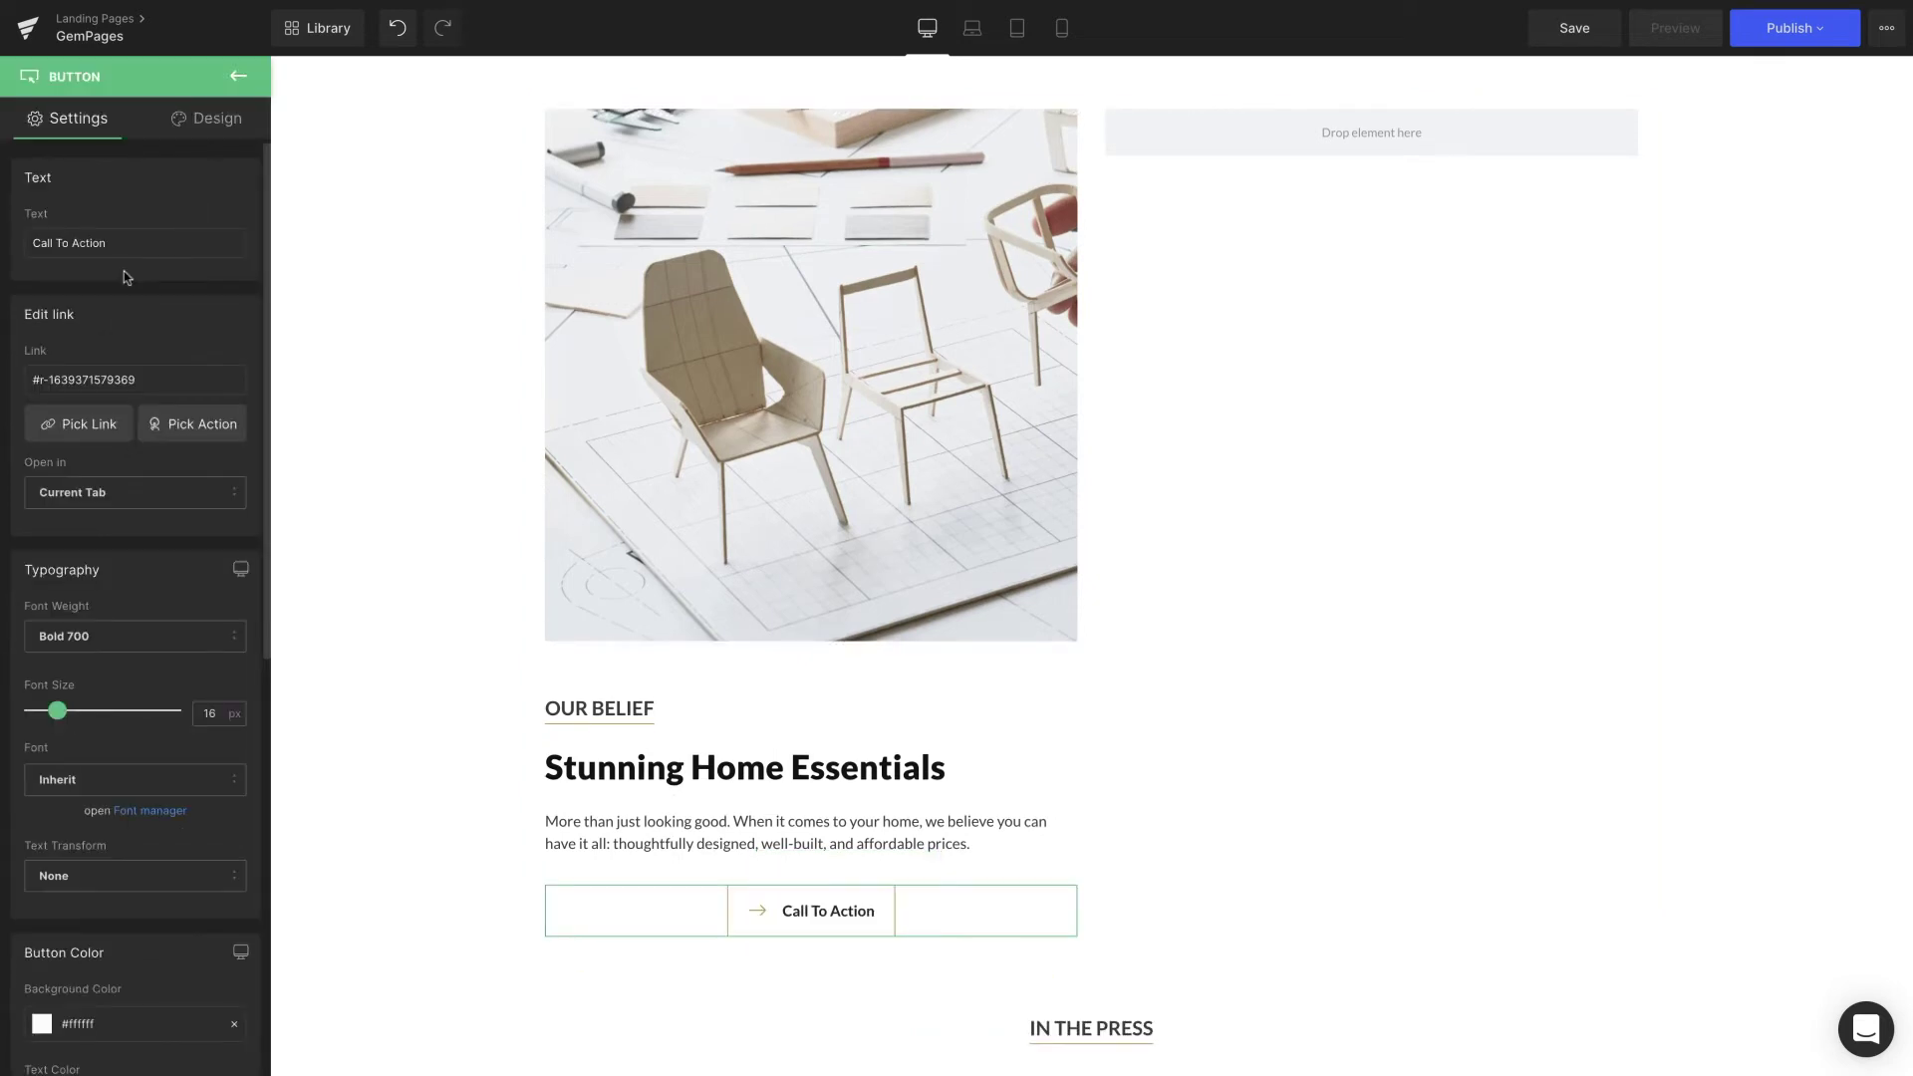
Step: Relabel the button 'View Our Products' and make its text black
left_click(125, 240)
key("ctrl+a")
type("View Our Products")
left_click_drag(57, 711, 66, 710)
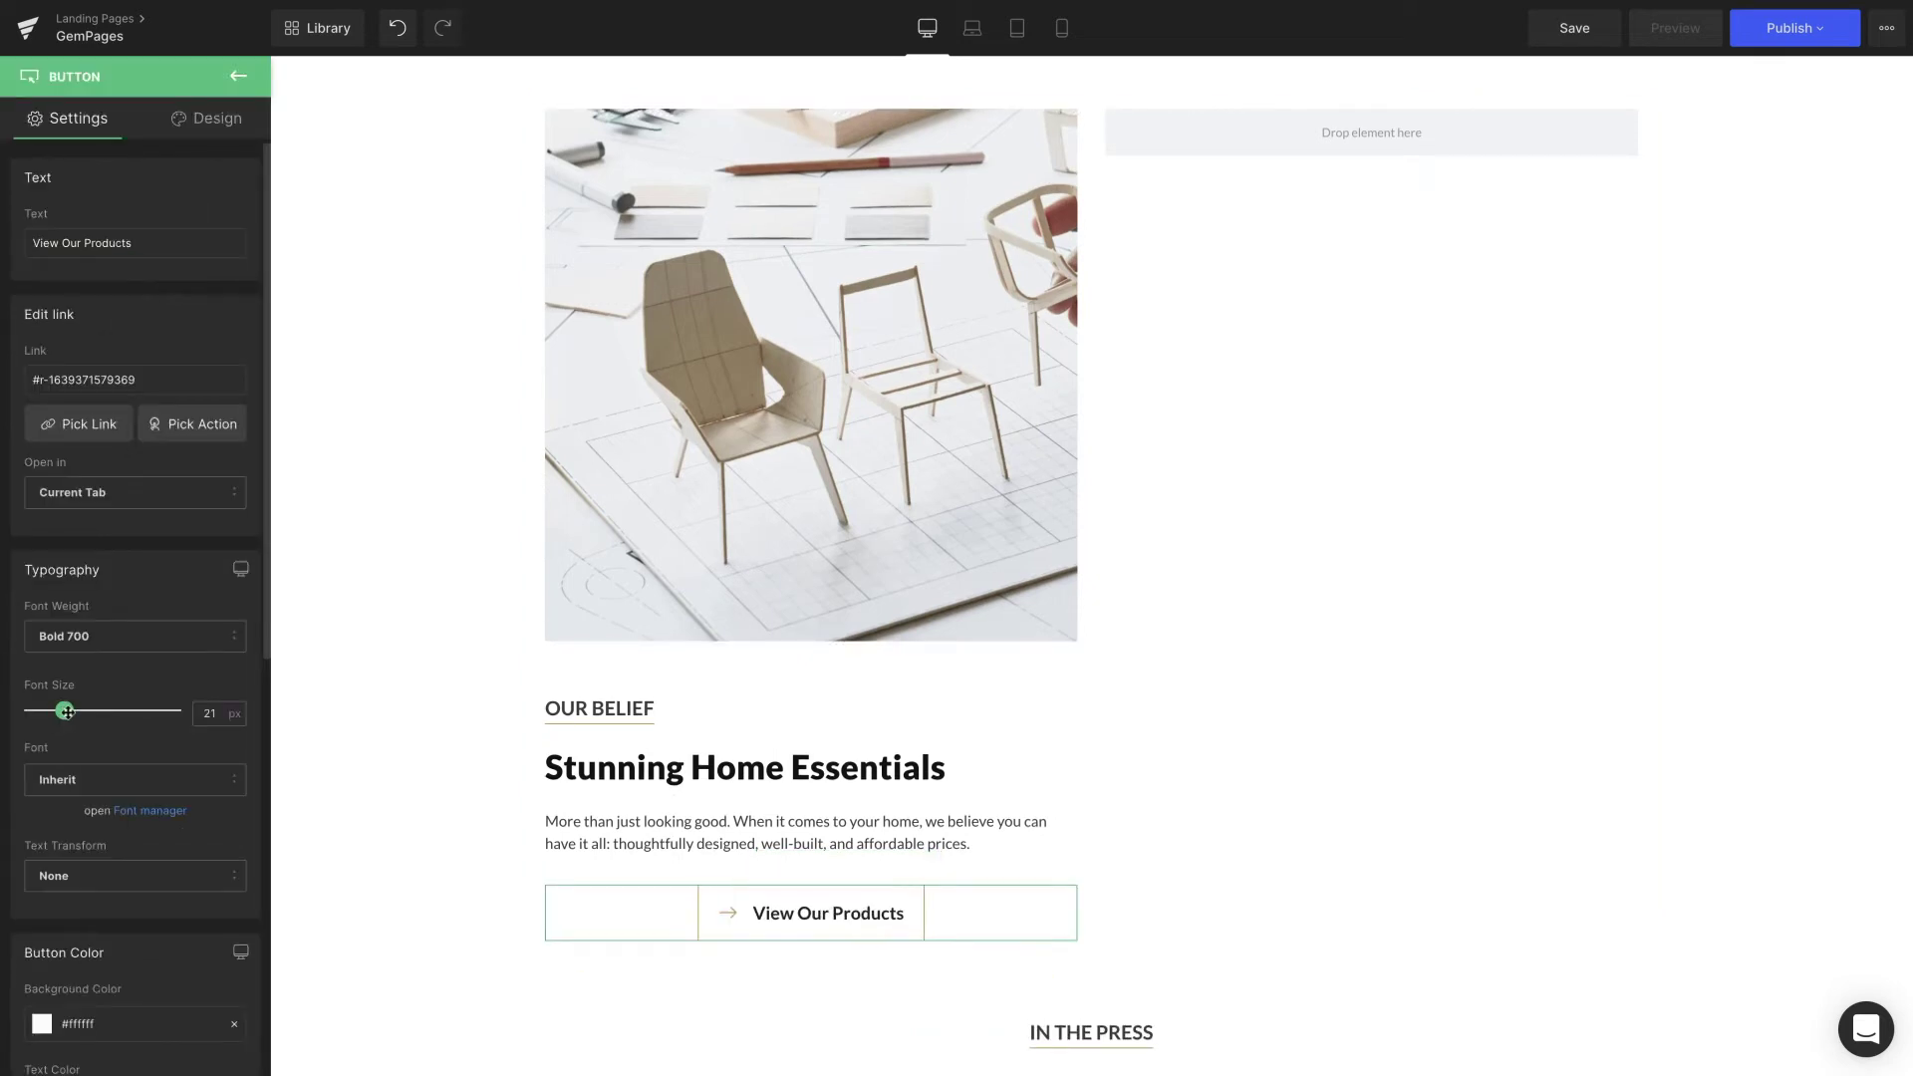
scroll(134, 330, "down", 8)
left_click(133, 329)
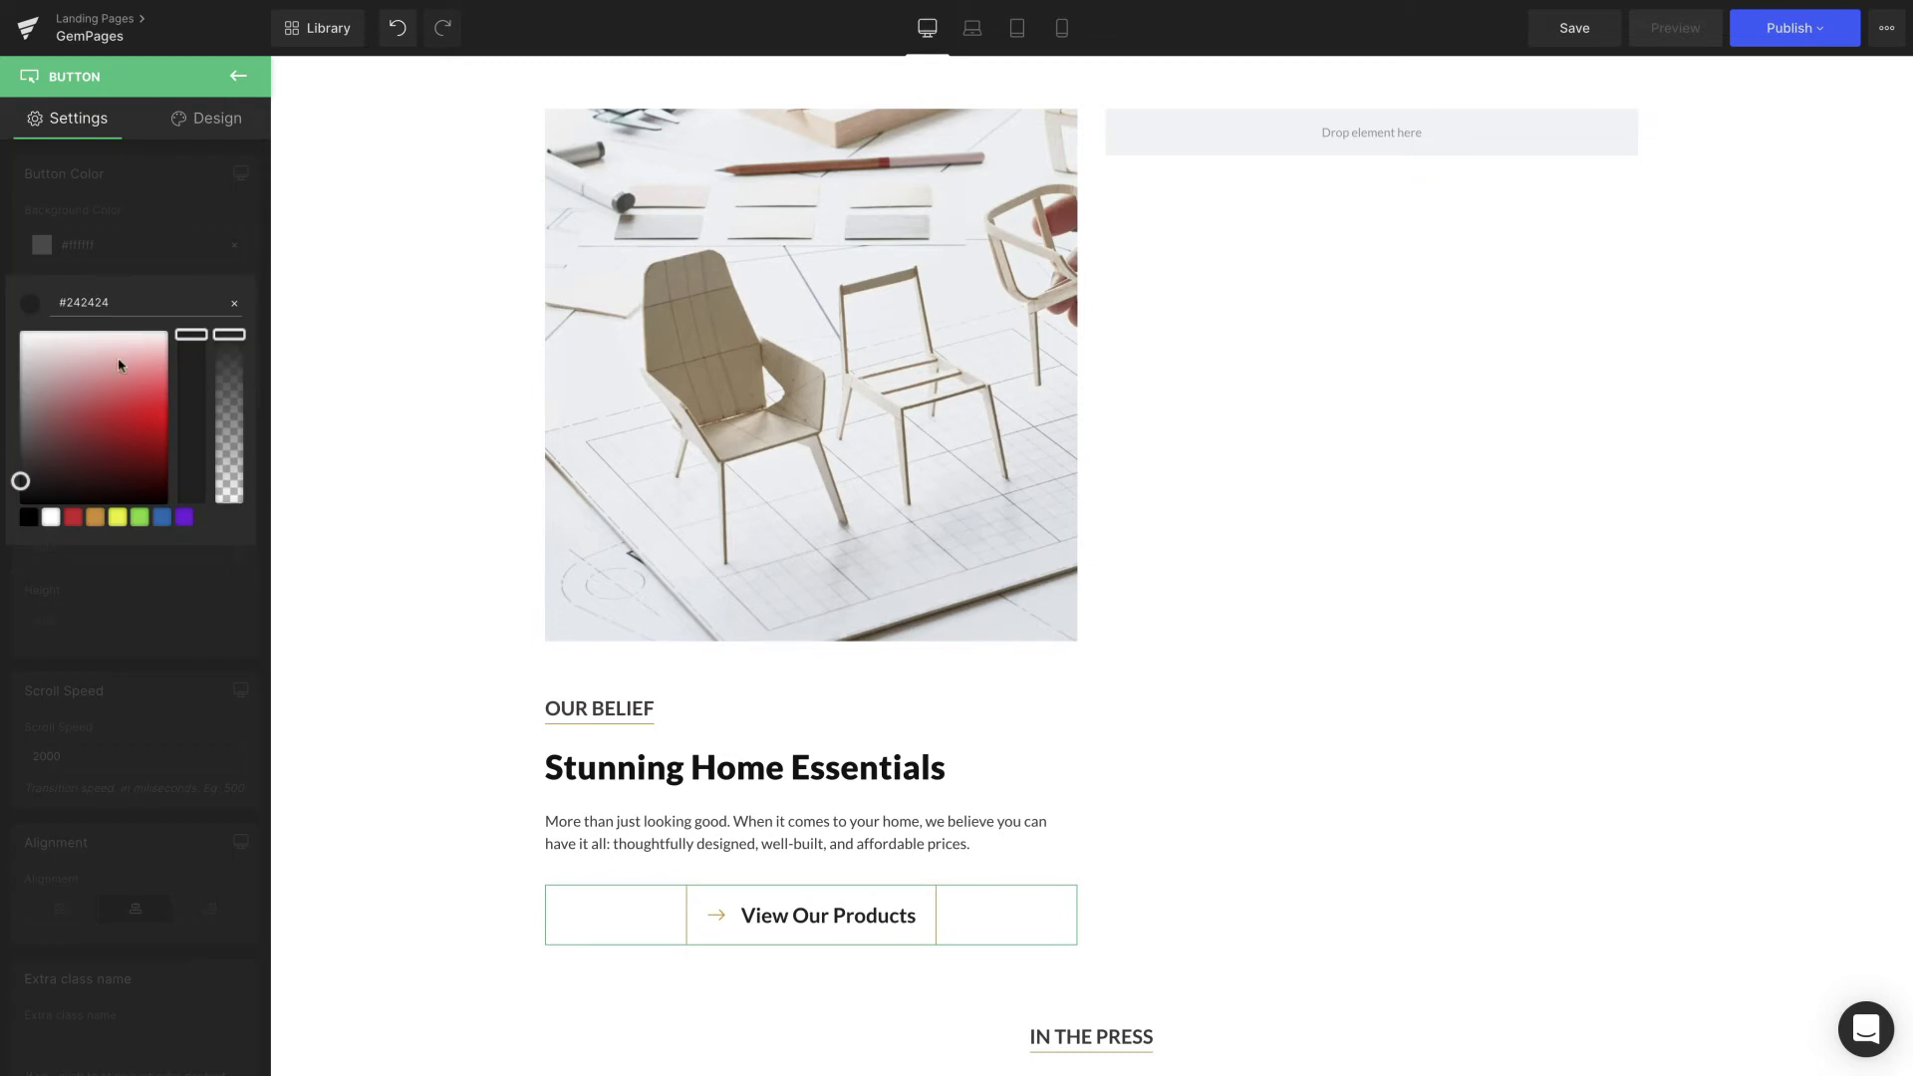
left_click(29, 517)
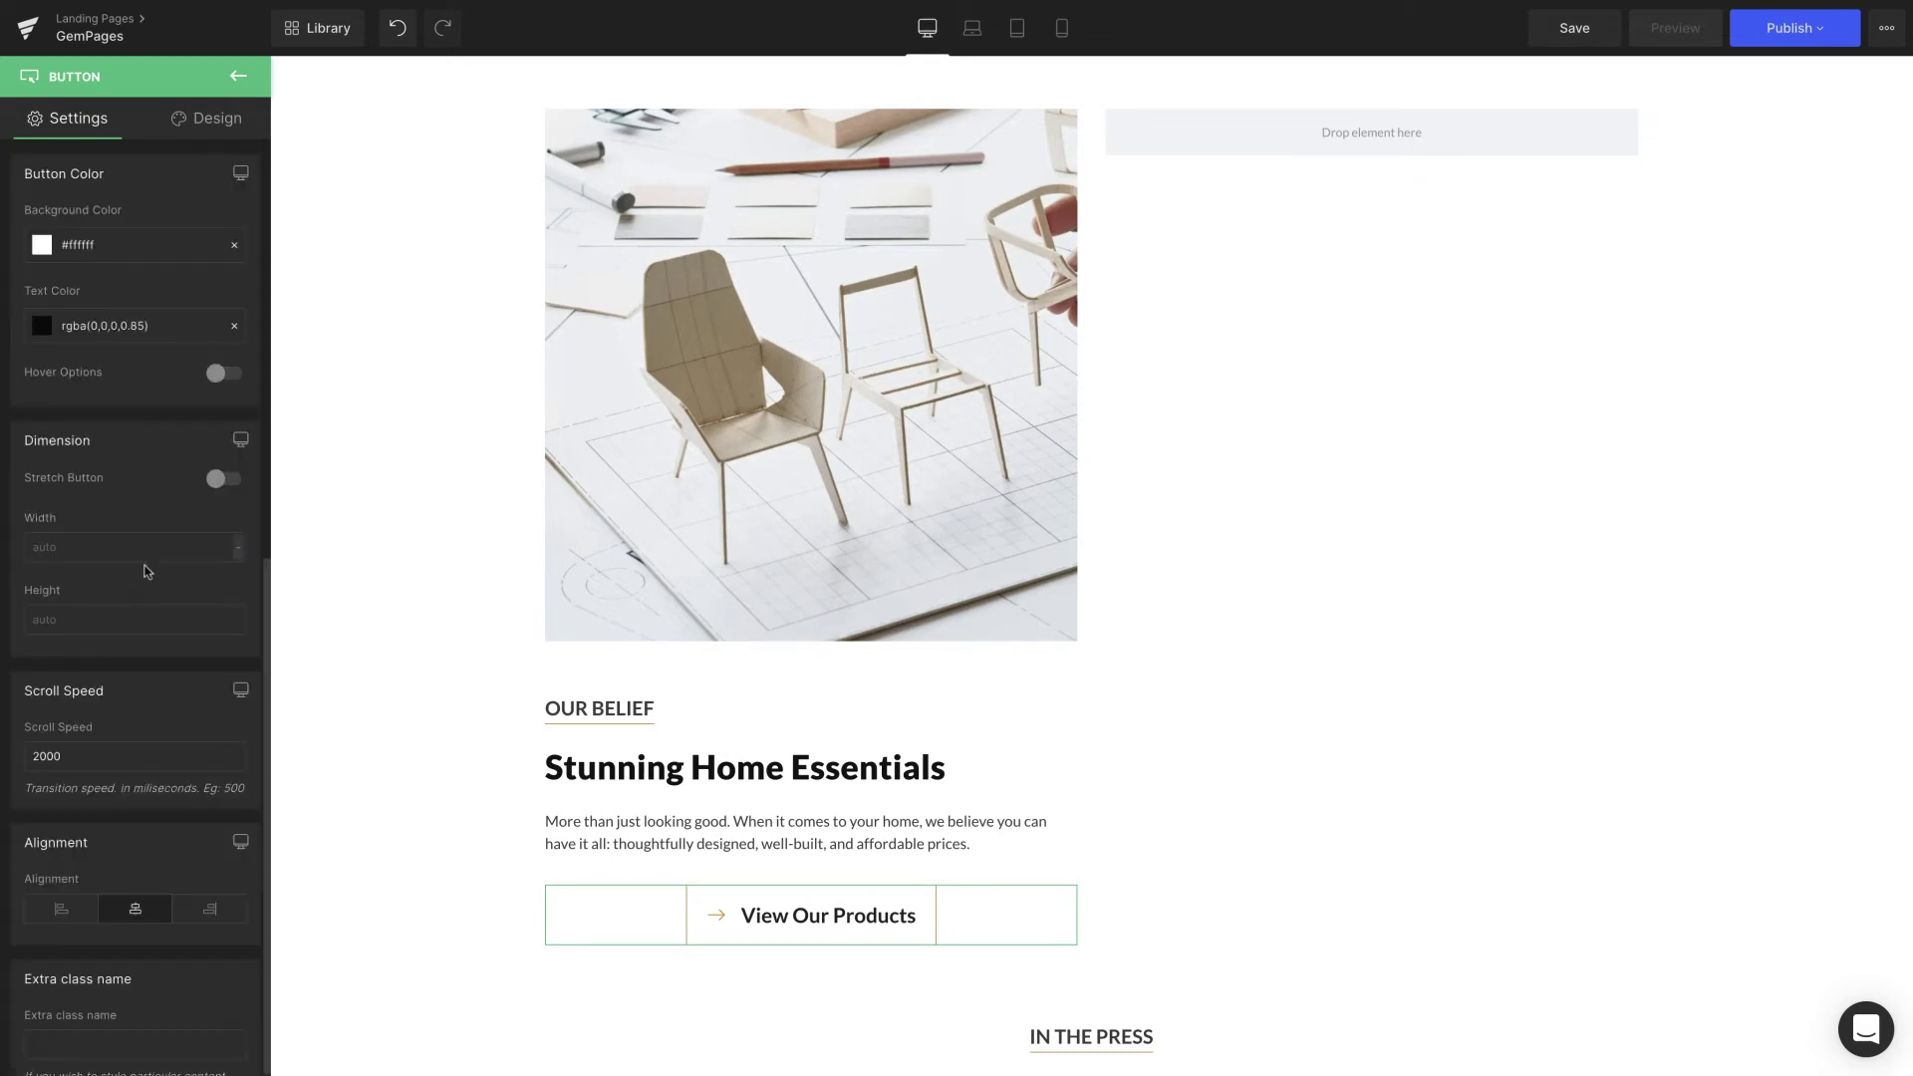
Step: Enable hover options with an orange hover text colour and left-align the button
left_click(239, 376)
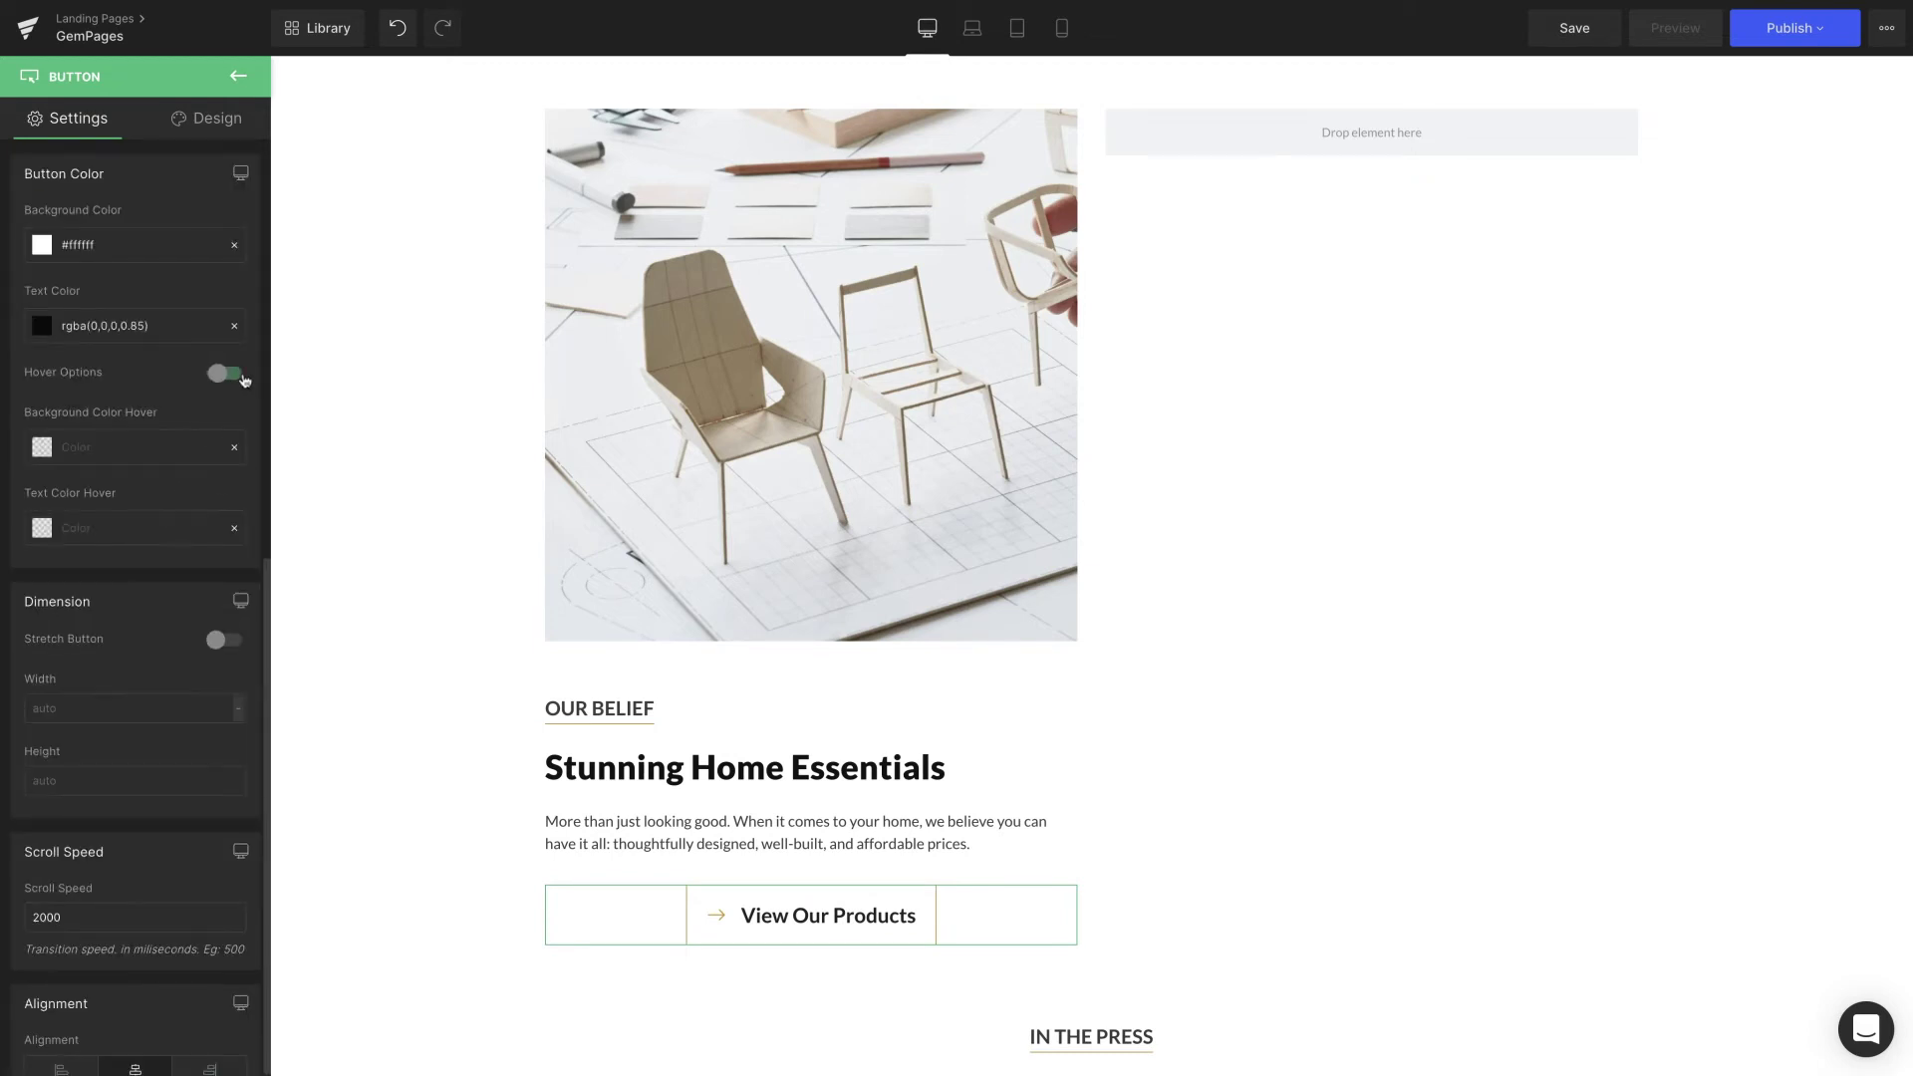
left_click(42, 530)
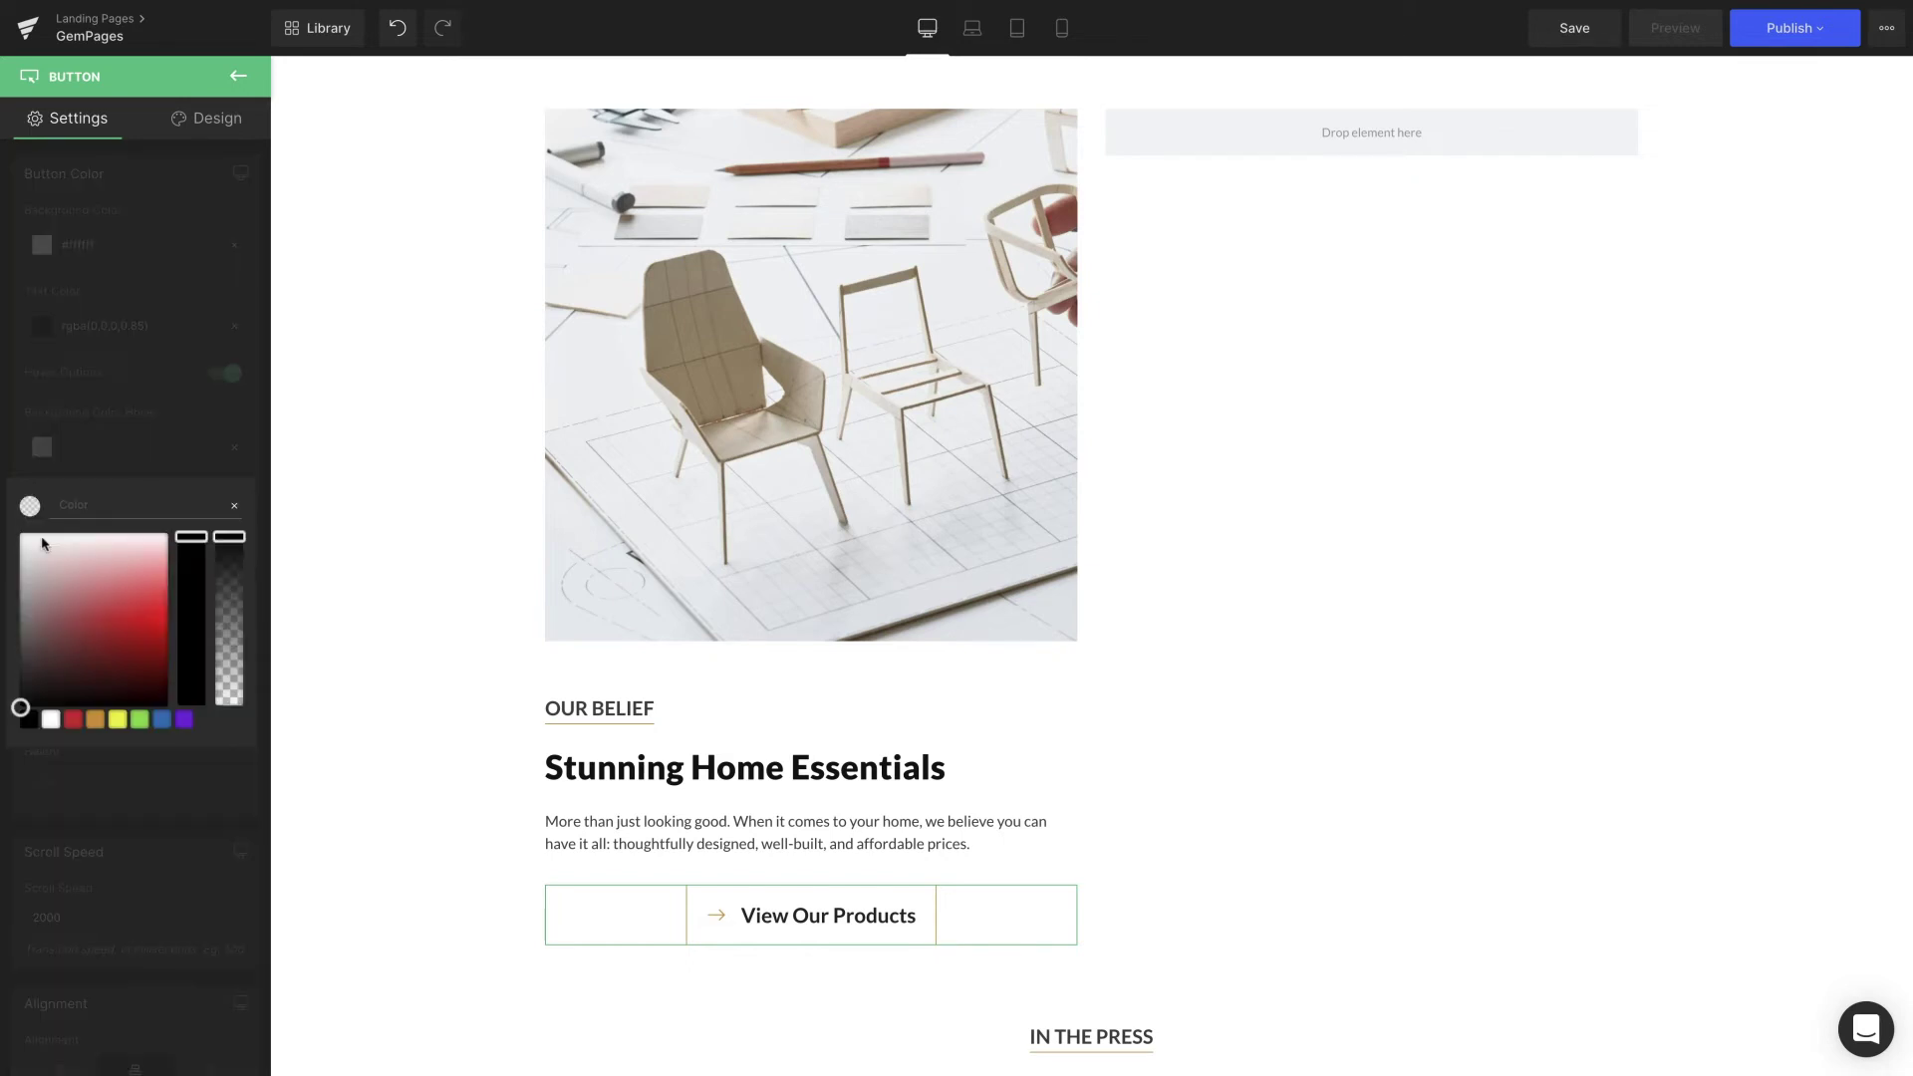
left_click(96, 724)
scroll(80, 797, "down", 3)
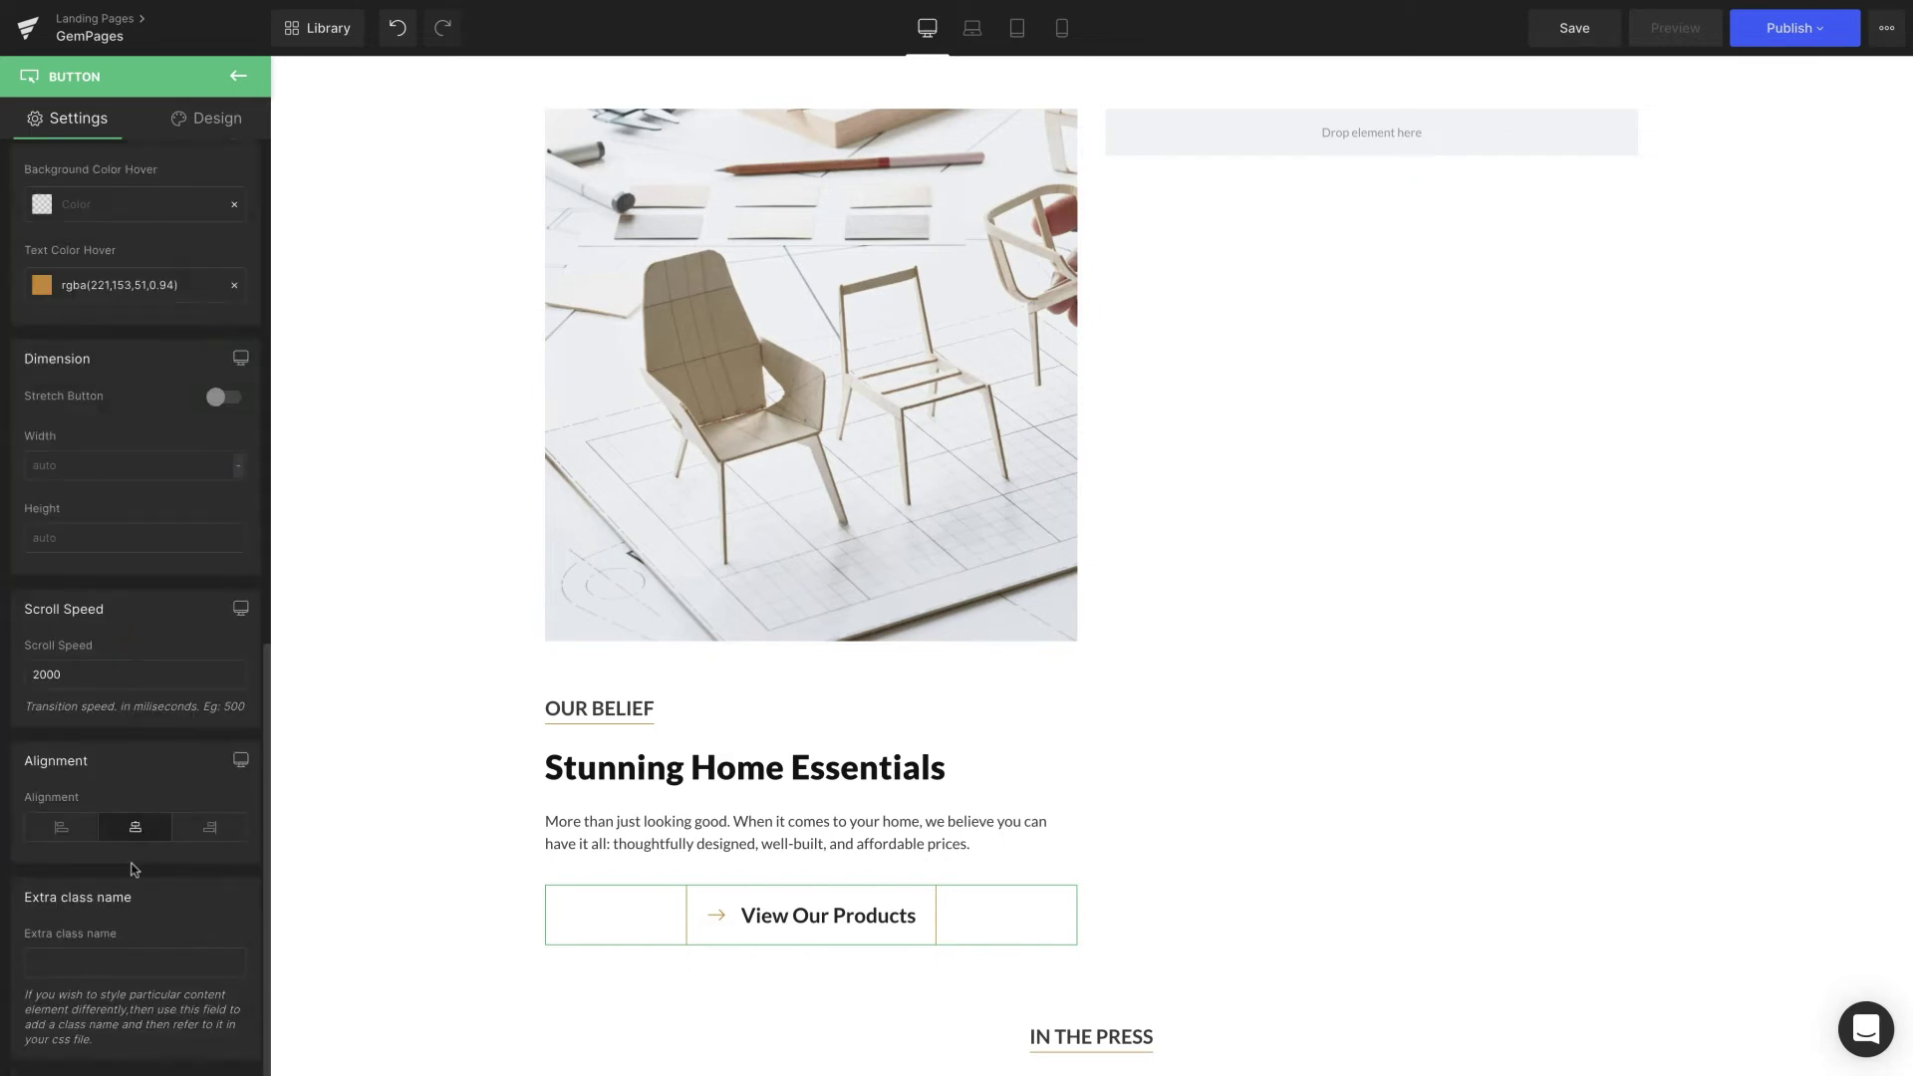
left_click(61, 836)
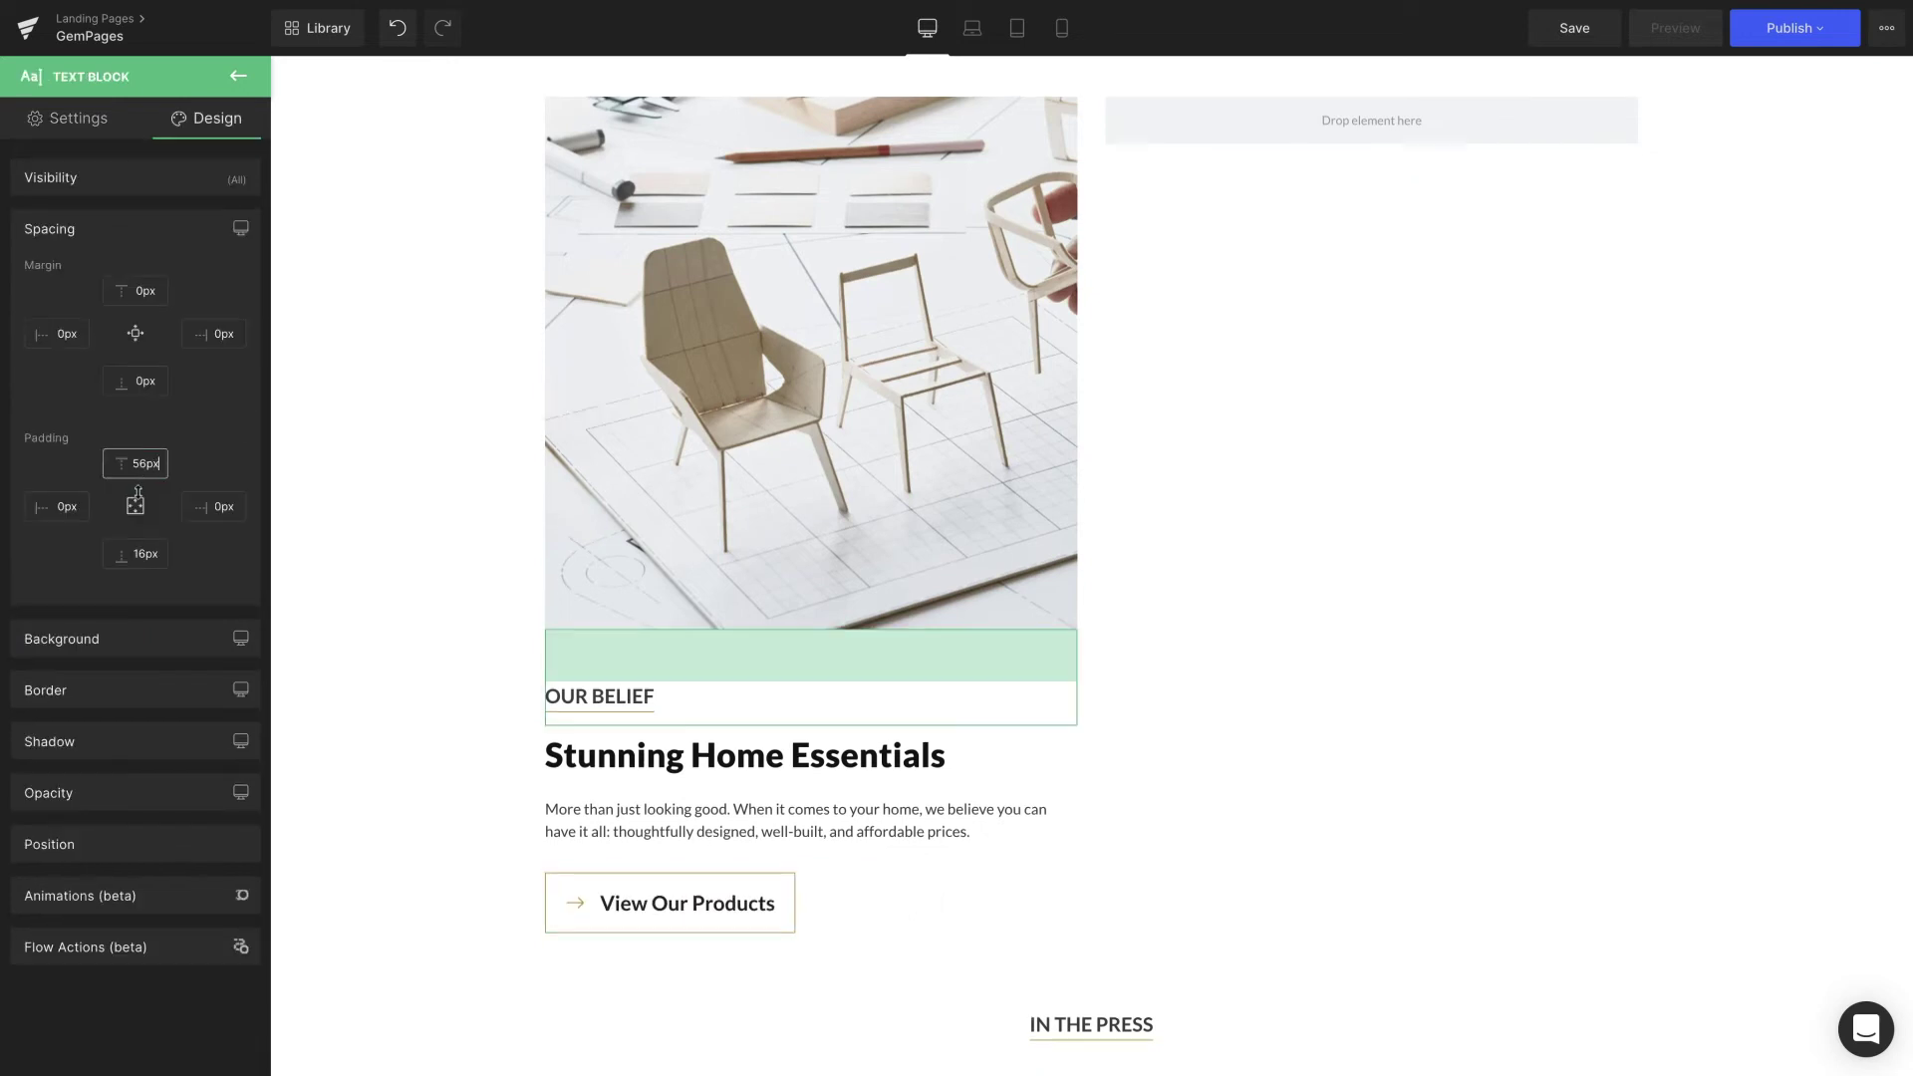
Step: Set the OUR BELIEF subheading padding to 29px top and 0px bottom
left_click_drag(138, 491, 137, 508)
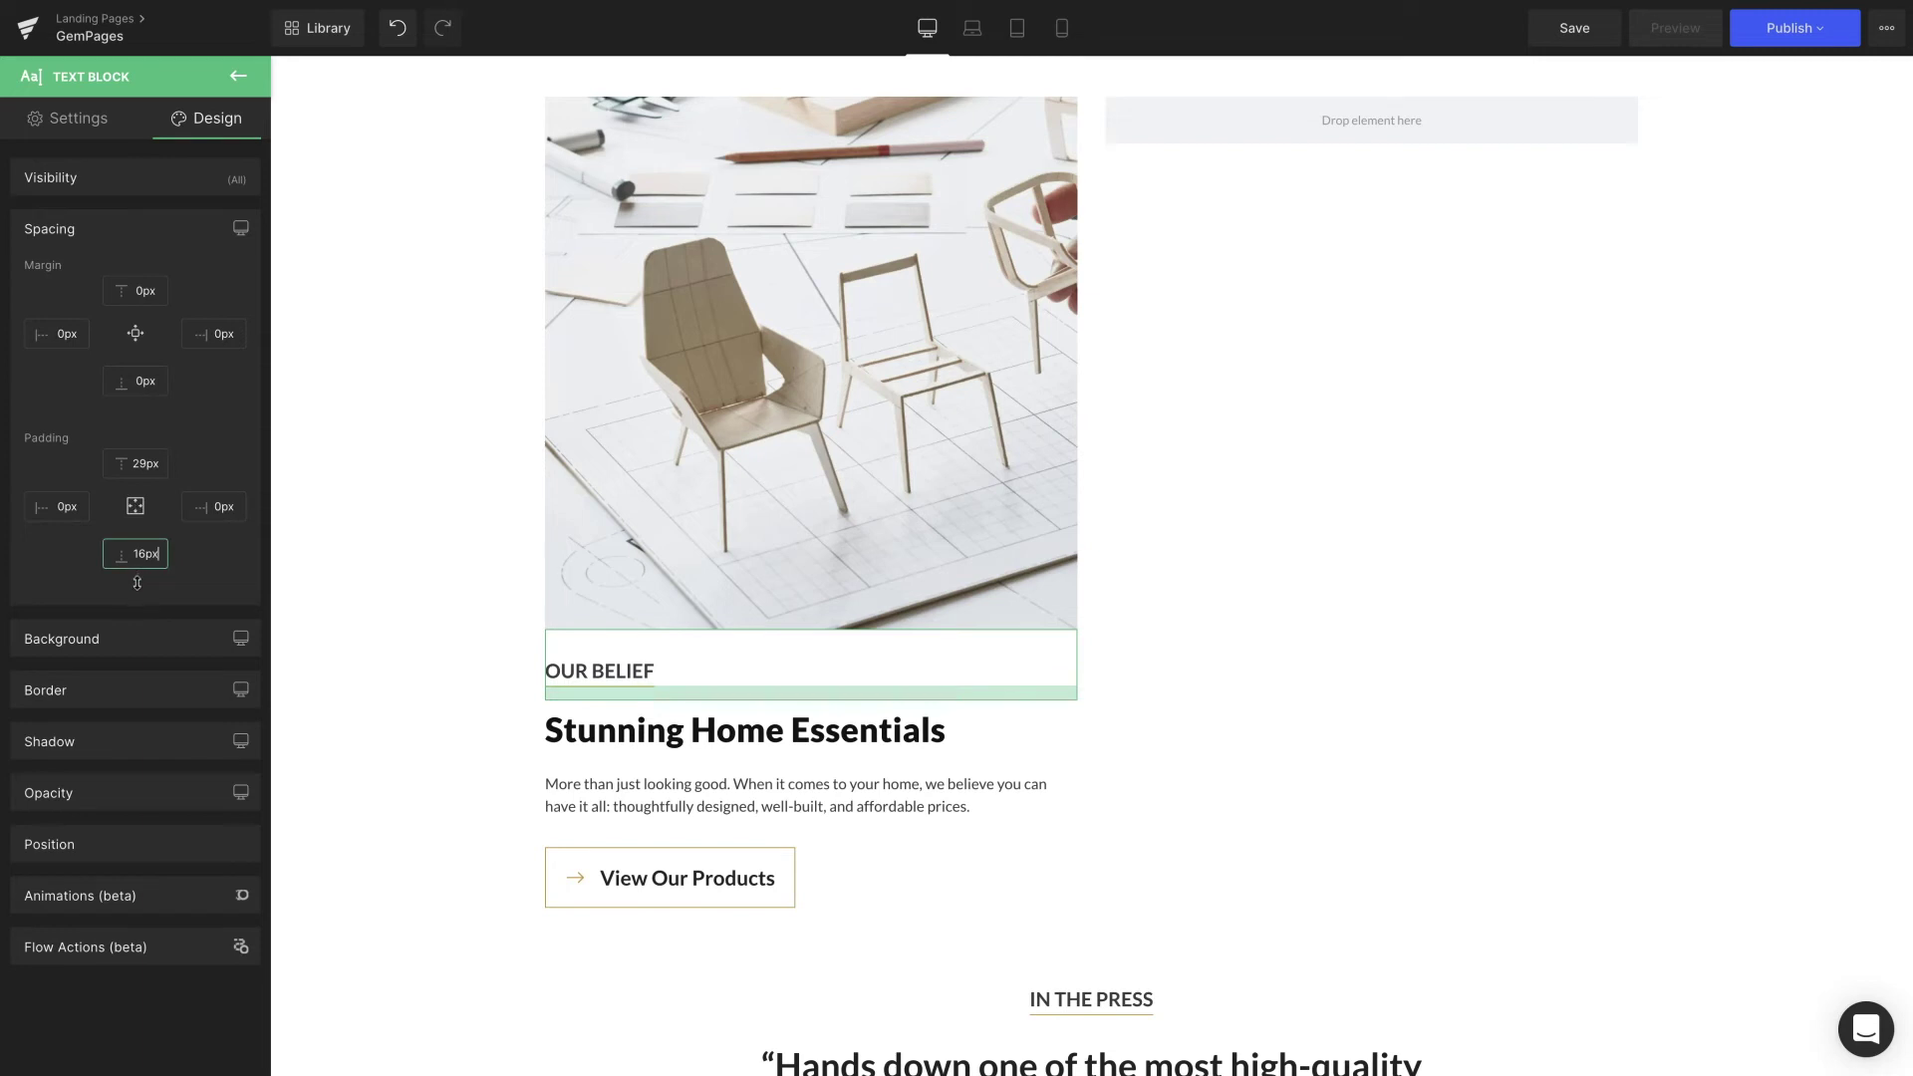
left_click_drag(136, 583, 141, 592)
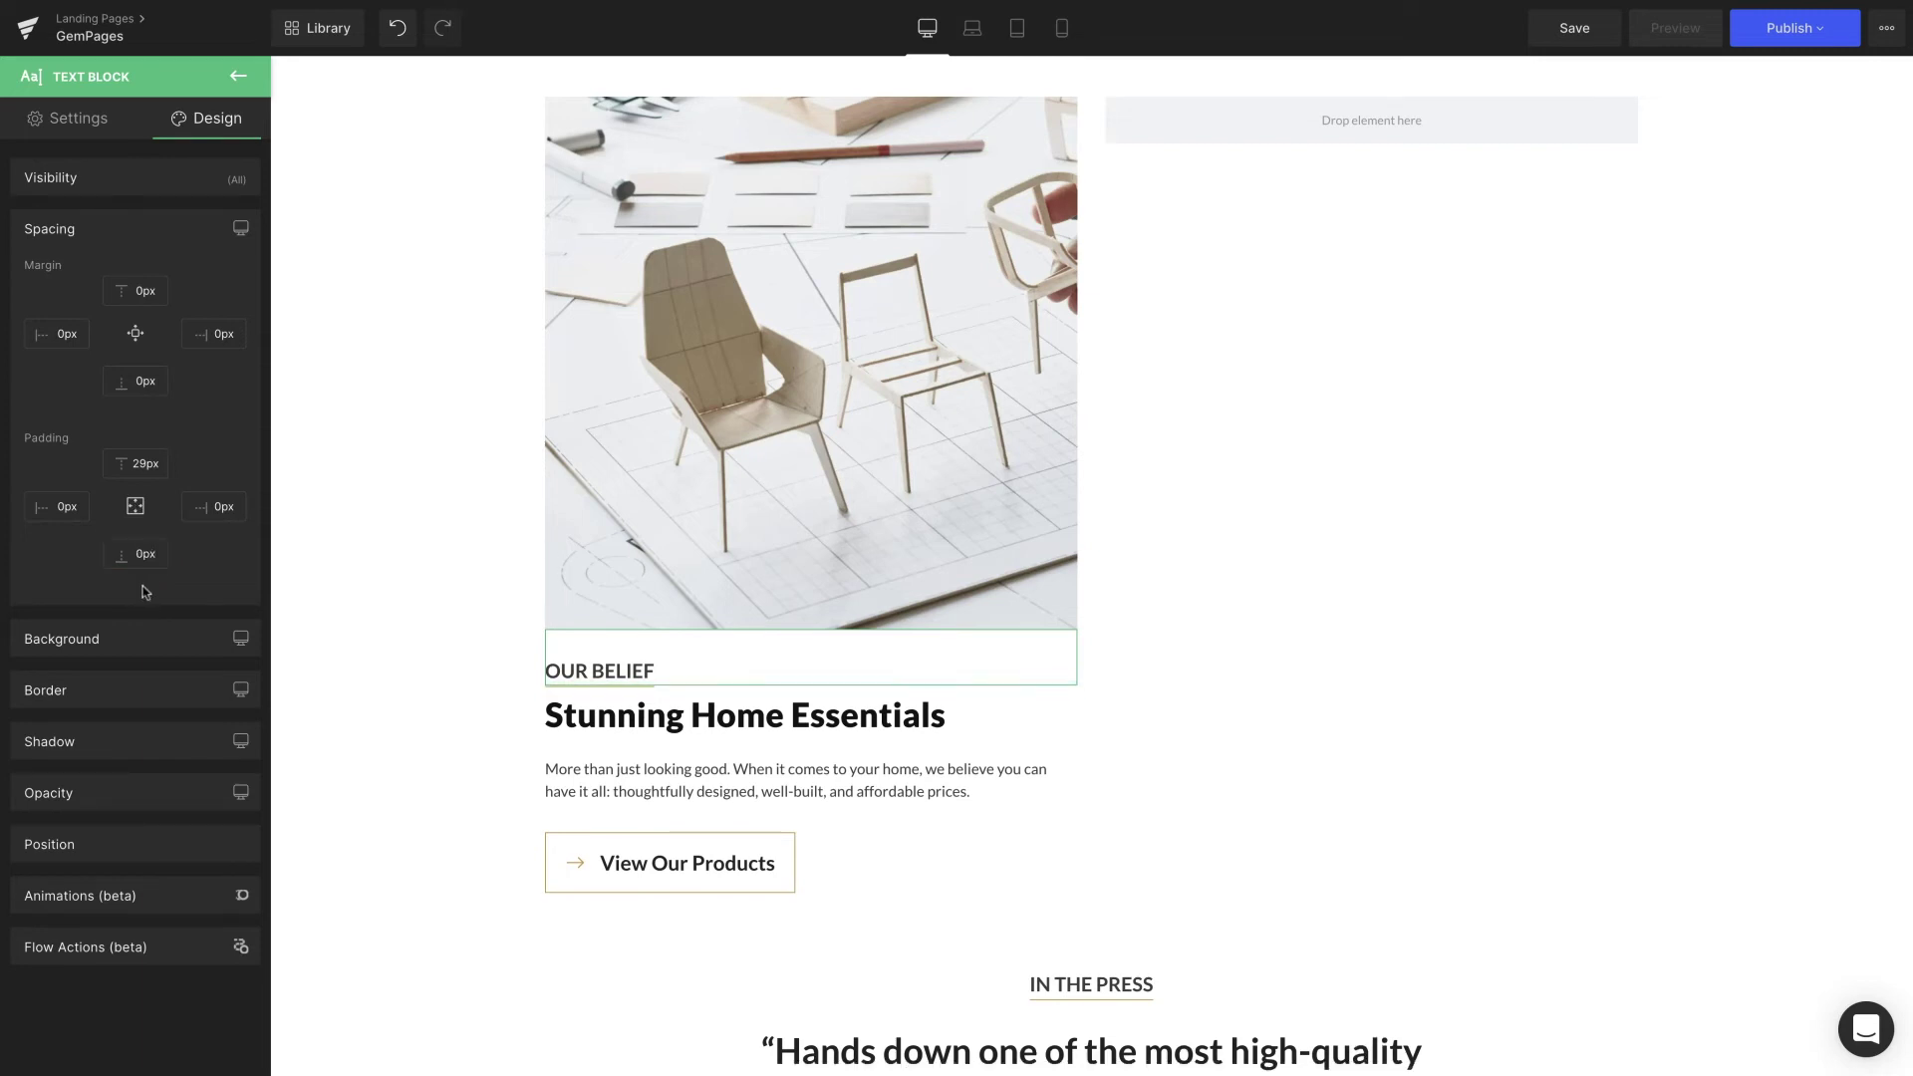
key("Escape")
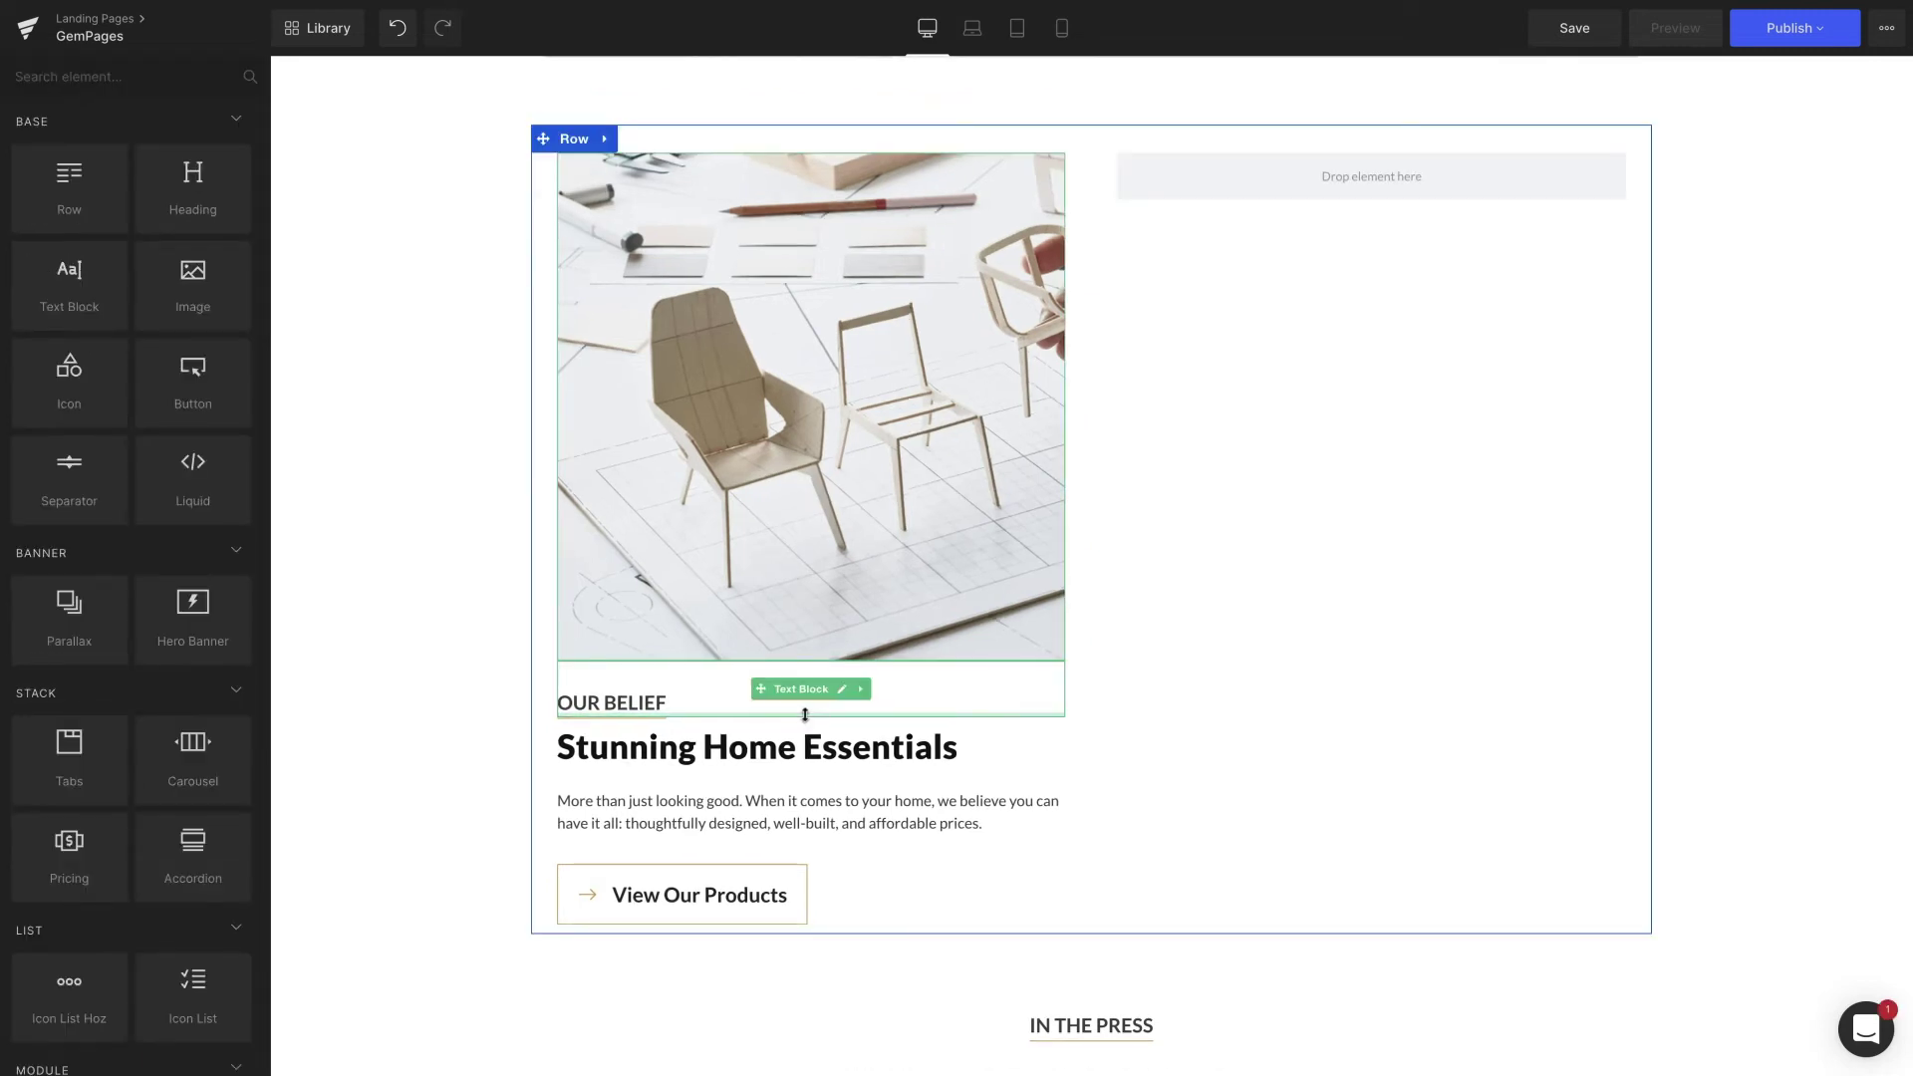
Step: Duplicate the subheading, heading and description and move the copies into the right column
right_click(803, 701)
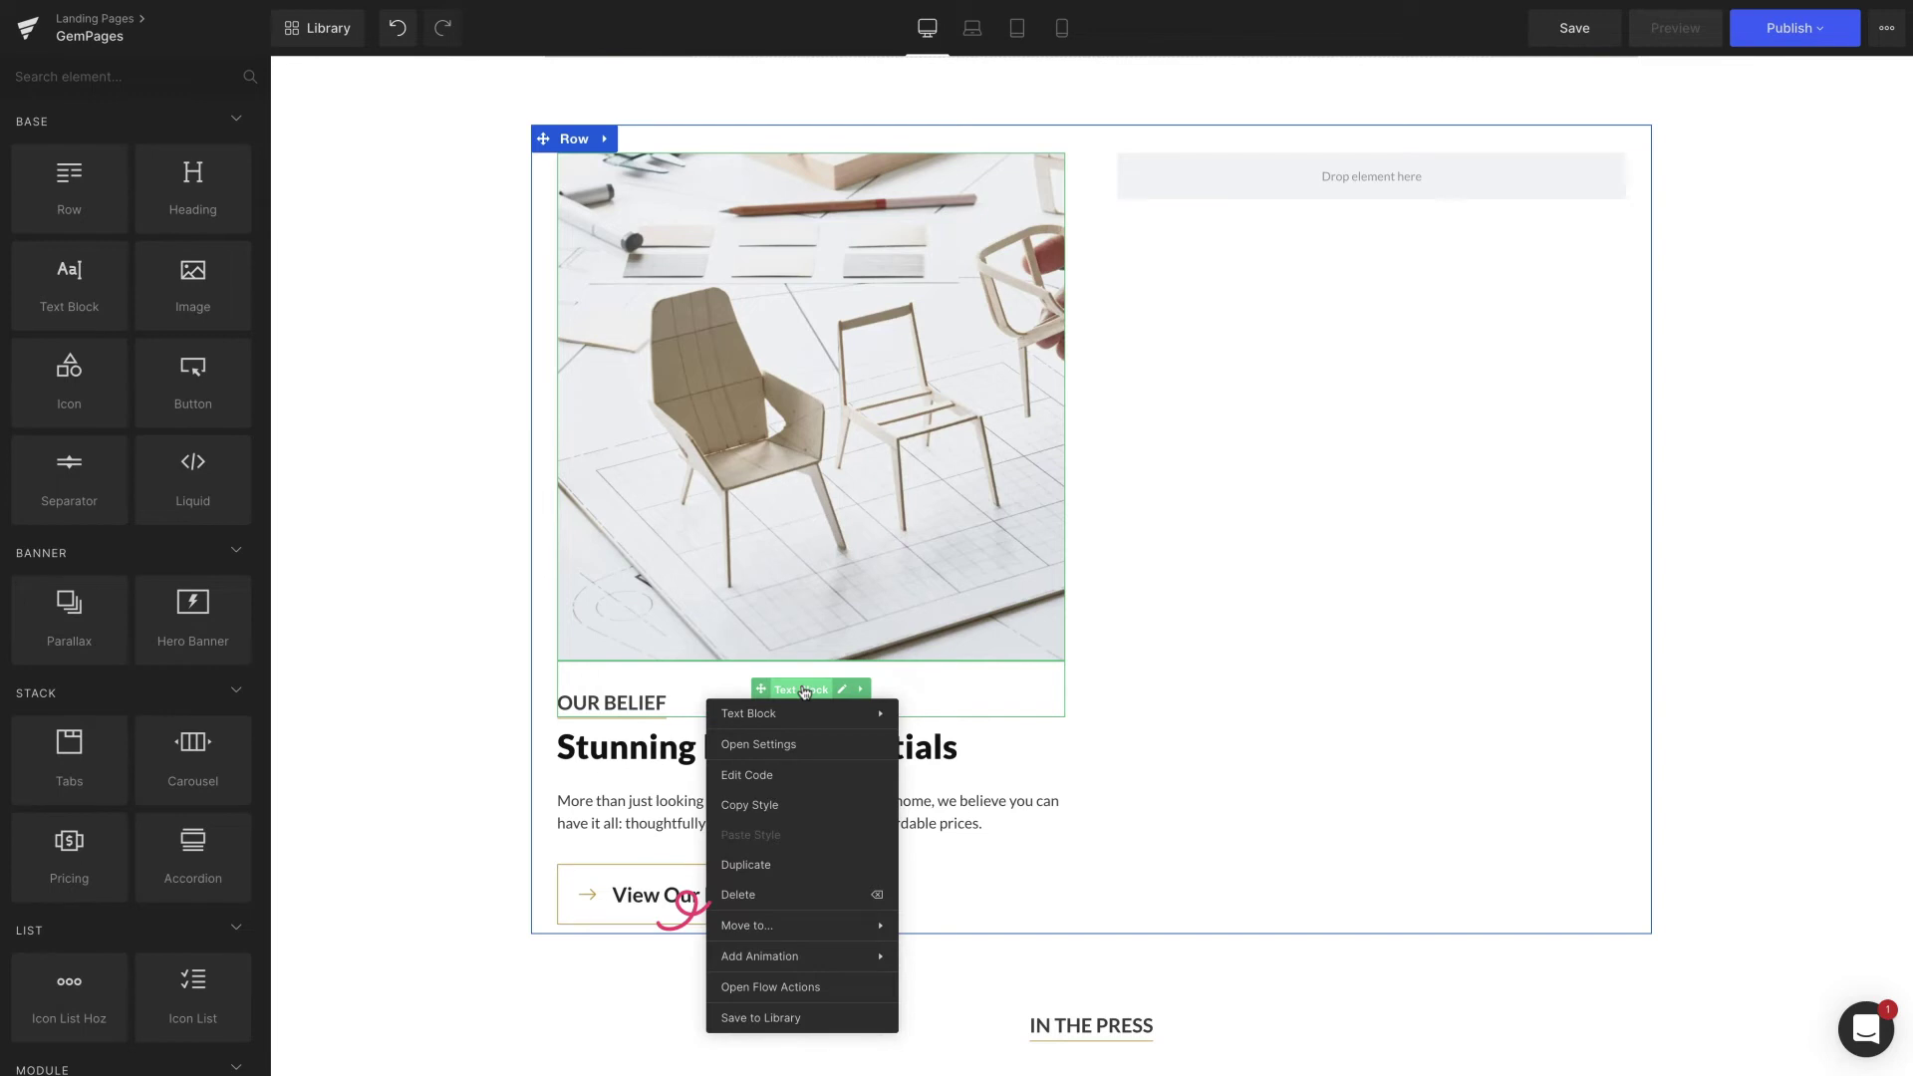
left_click(773, 866)
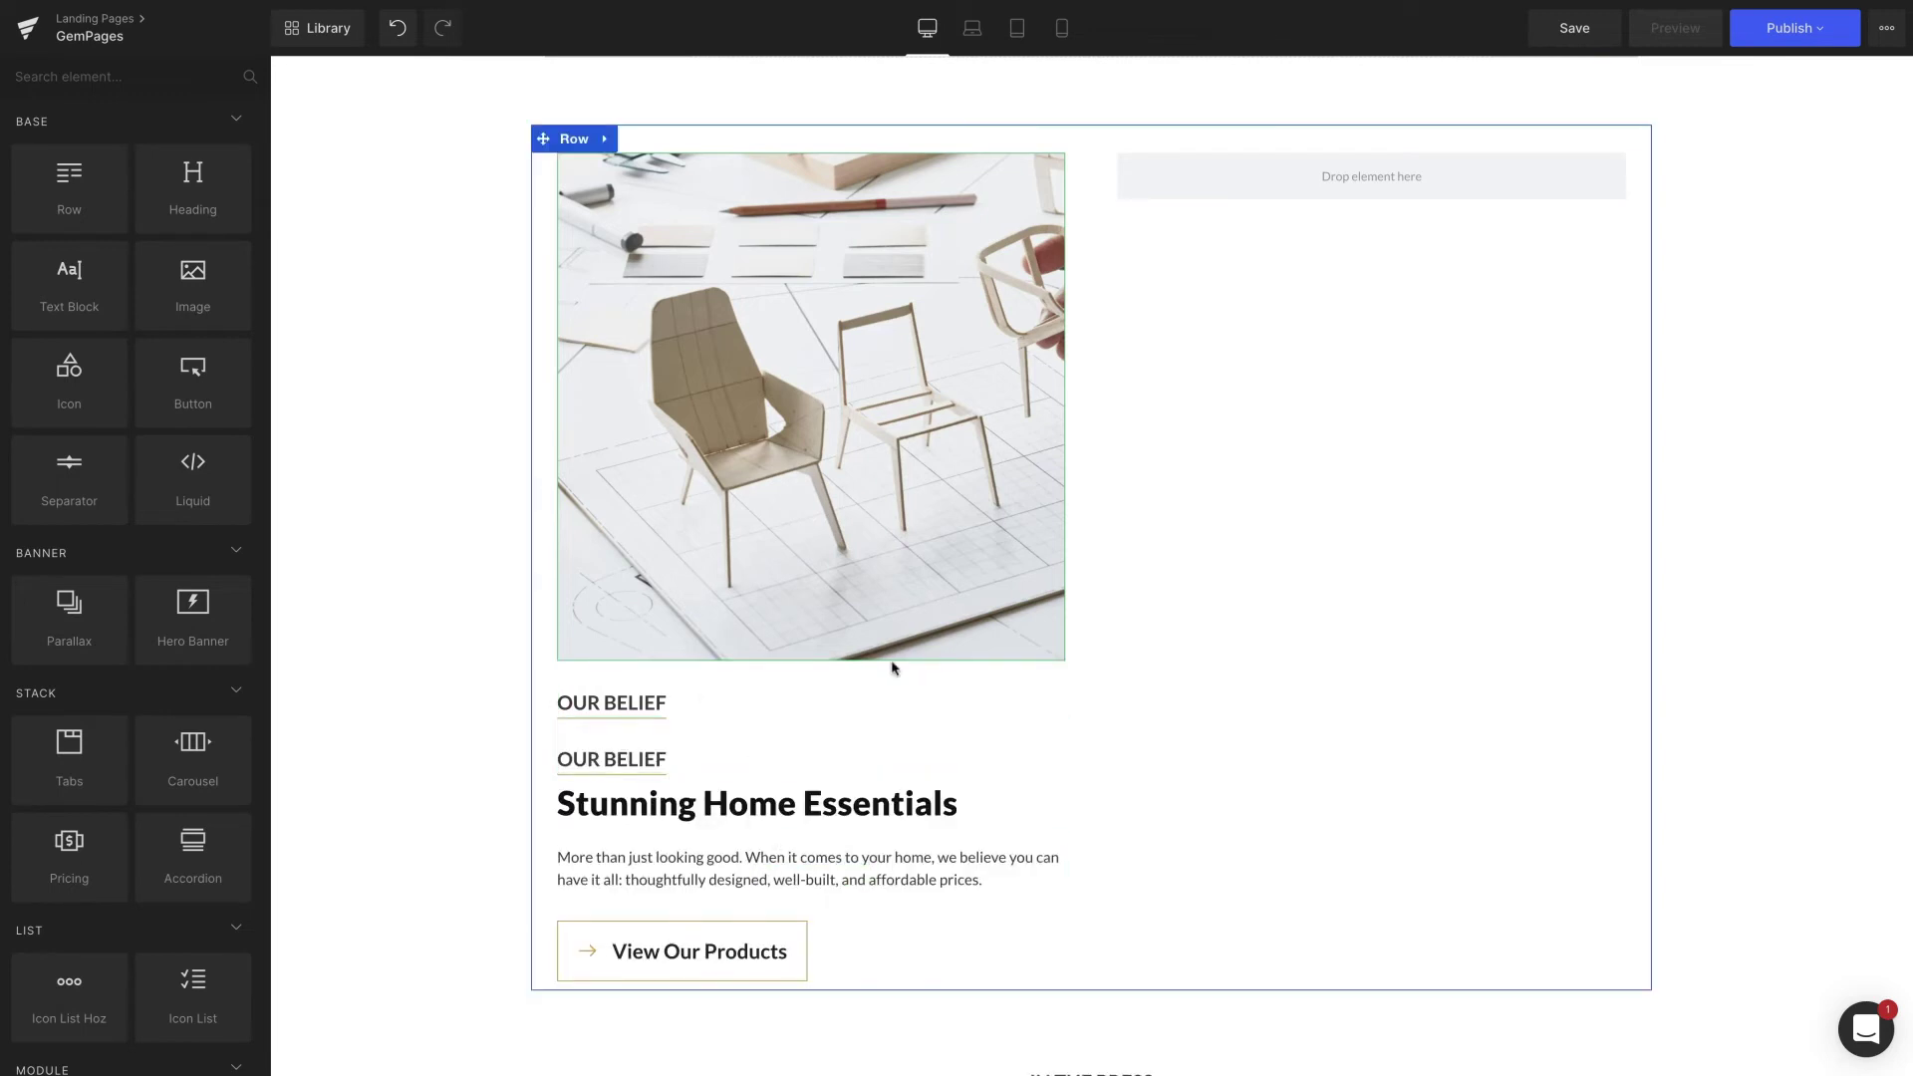
left_click_drag(892, 759, 1354, 141)
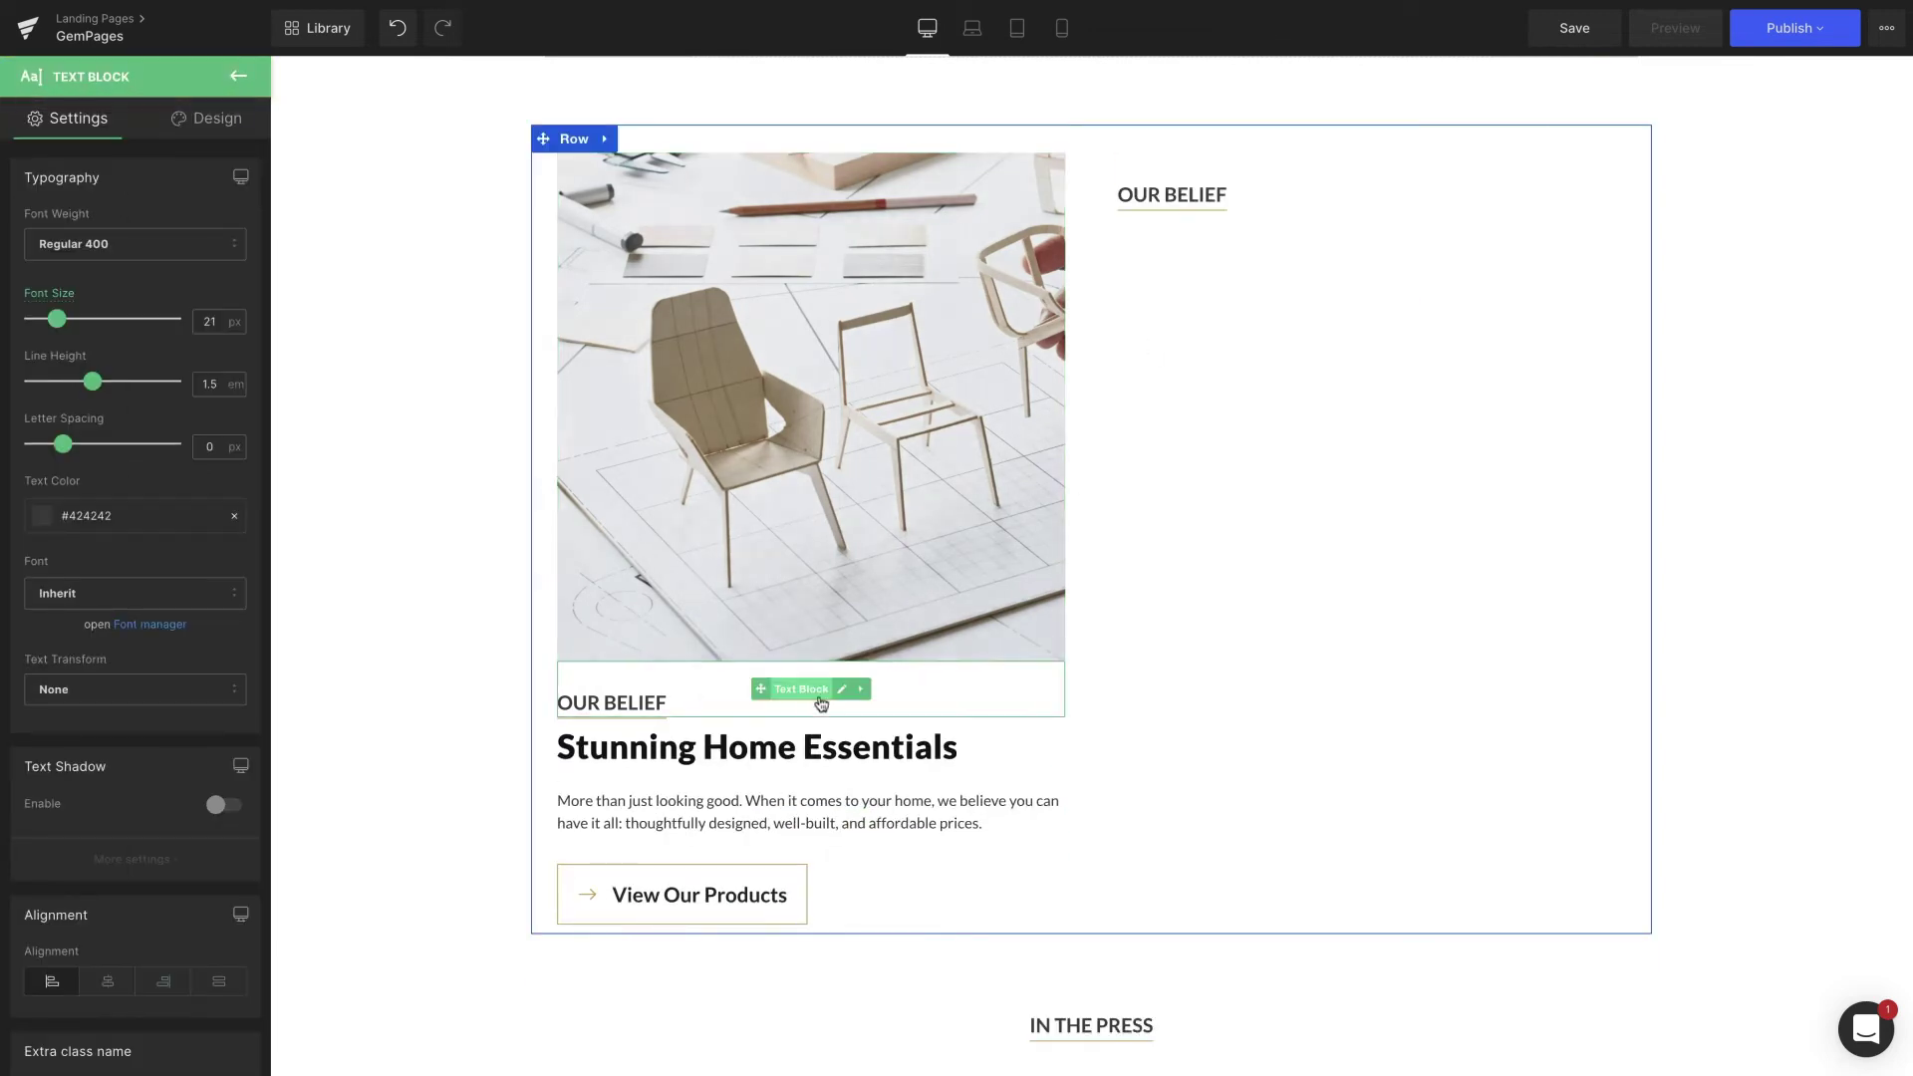
right_click(689, 745)
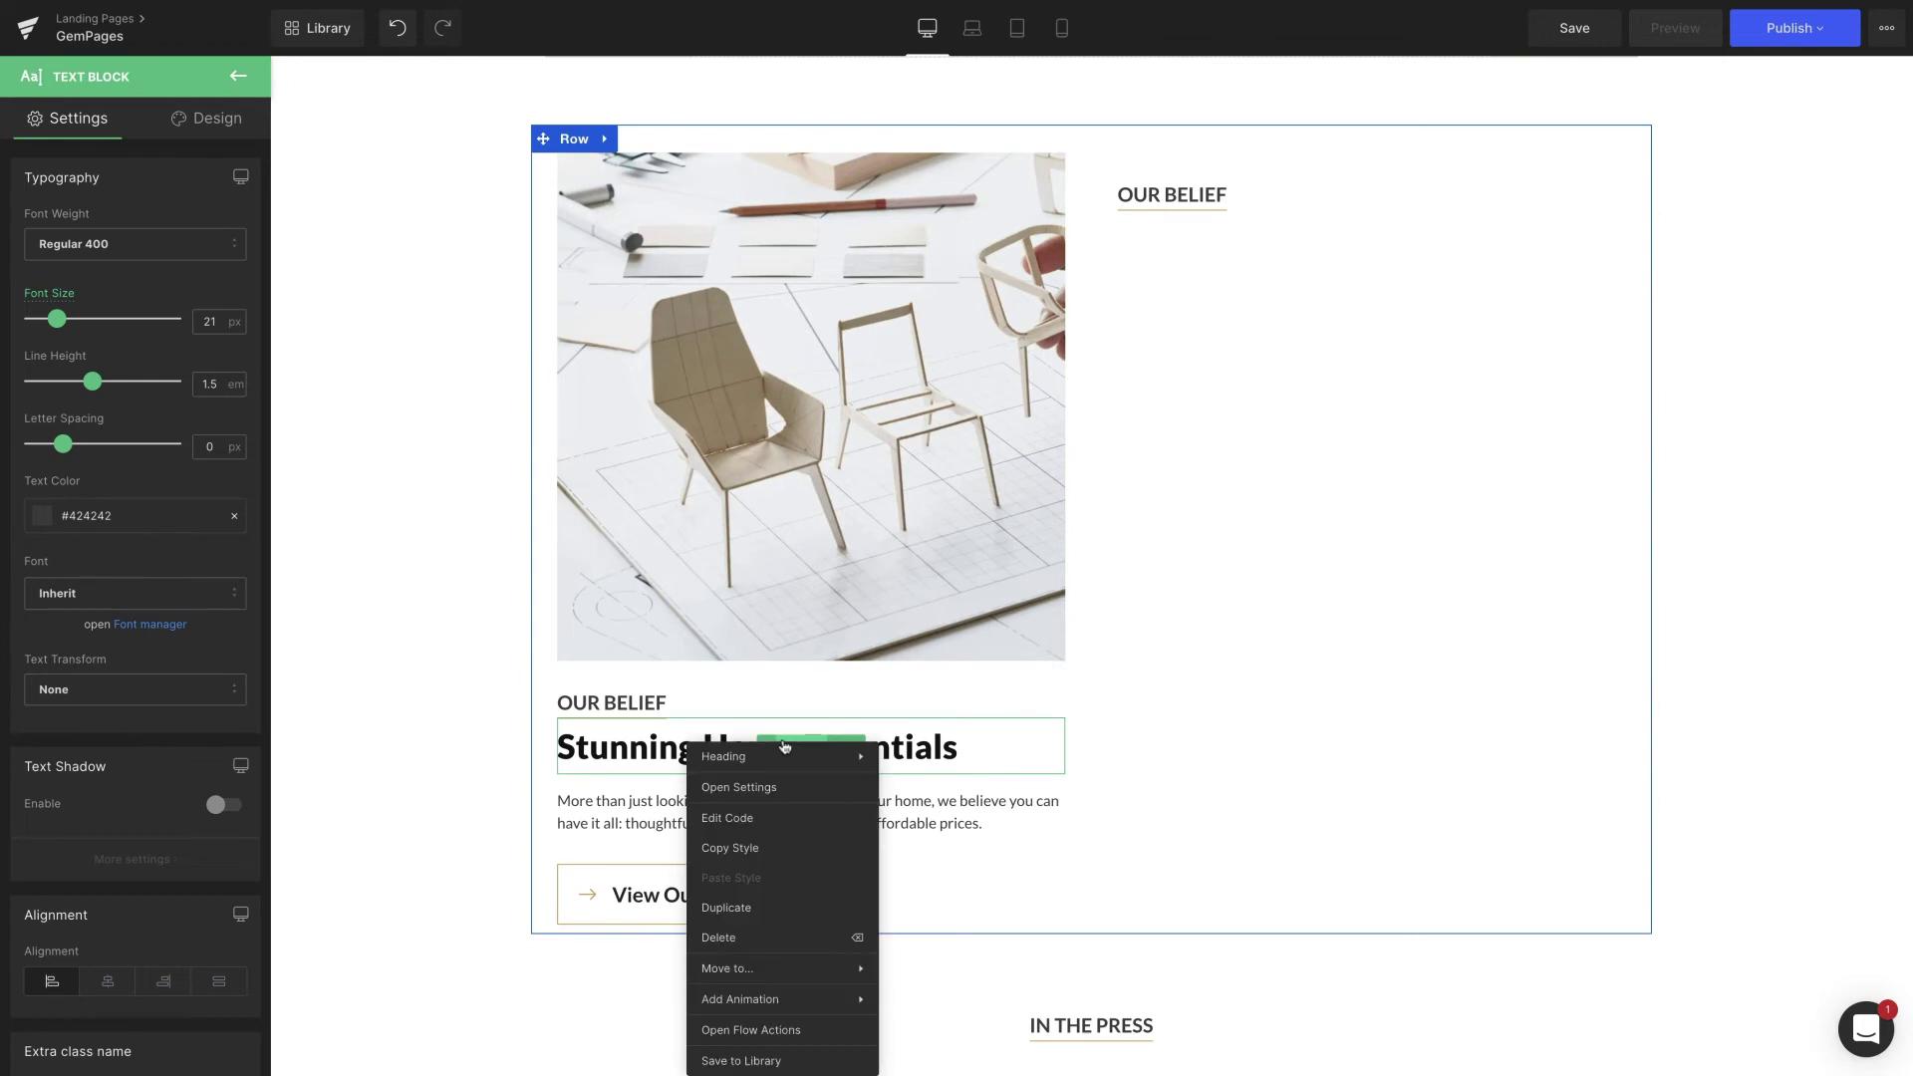
left_click(751, 909)
left_click_drag(783, 802, 1184, 261)
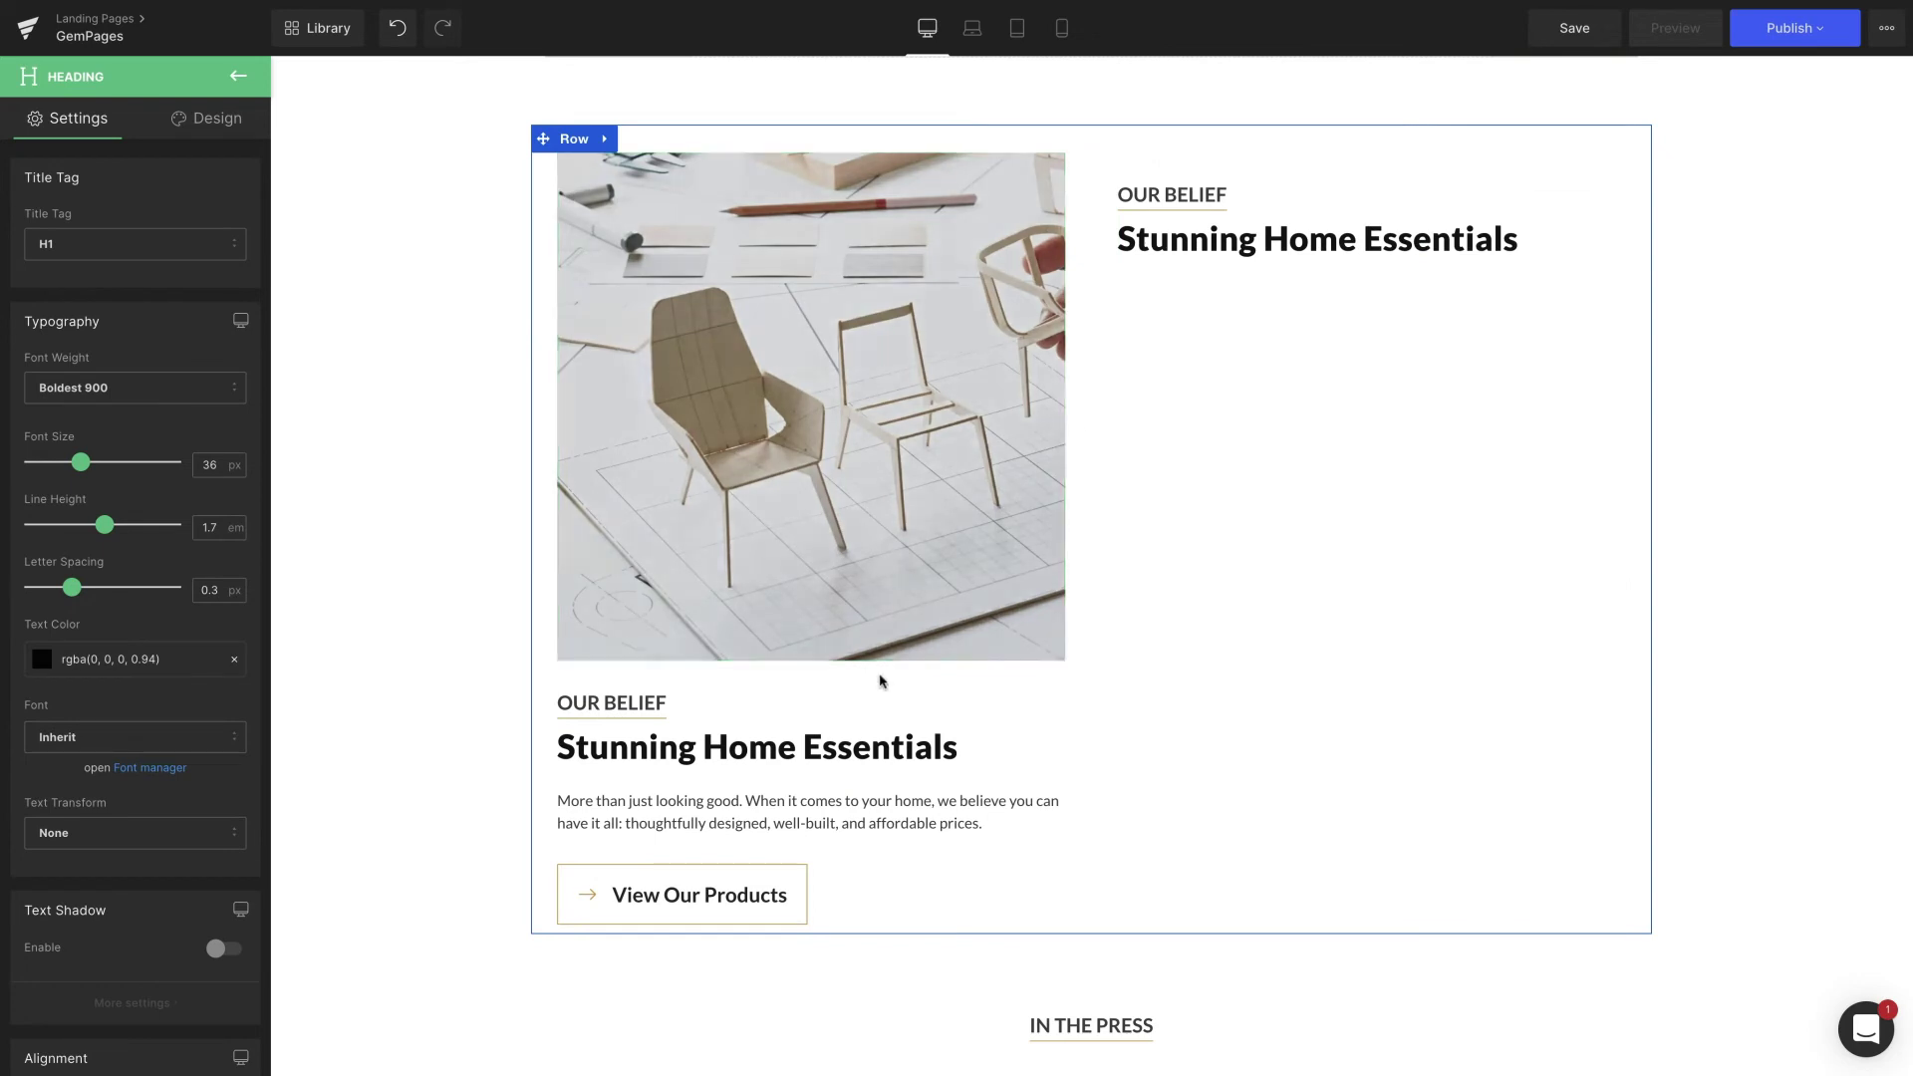
right_click(782, 818)
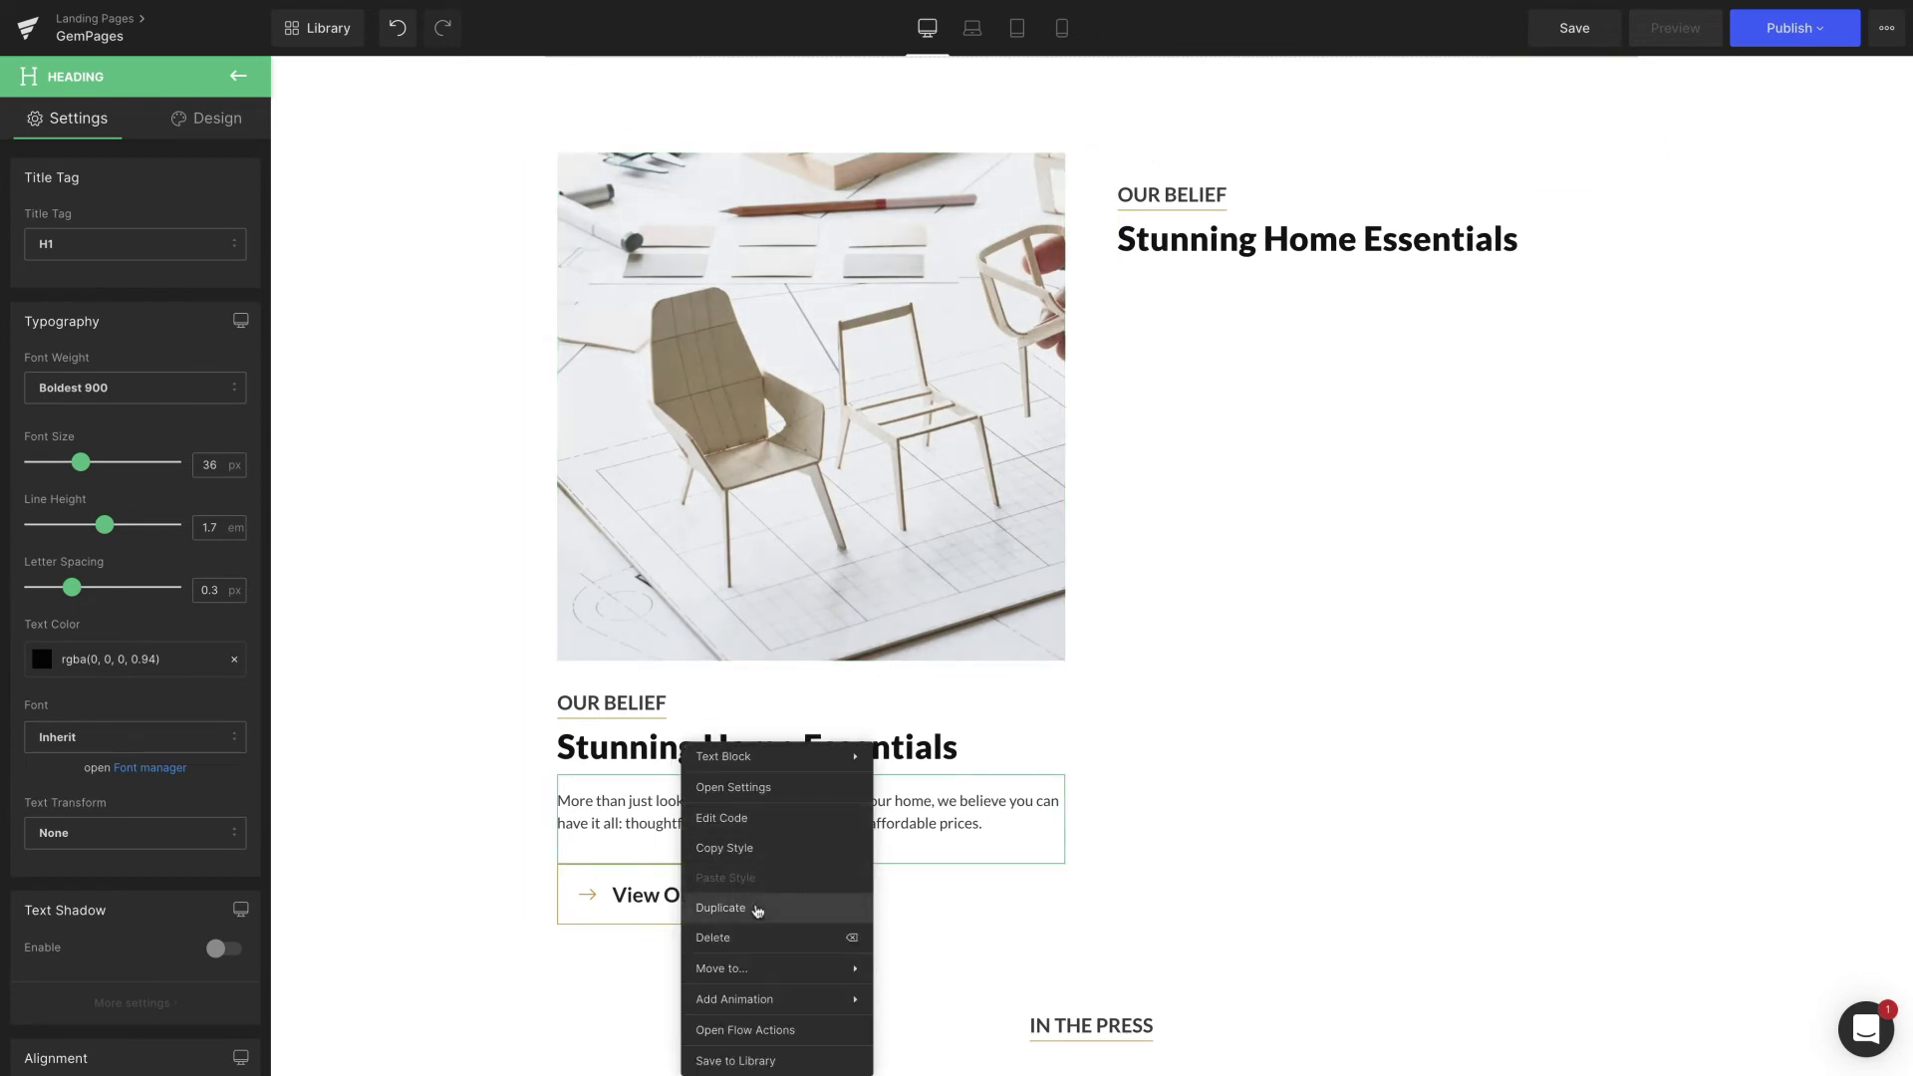
left_click(757, 908)
left_click_drag(758, 902, 1224, 283)
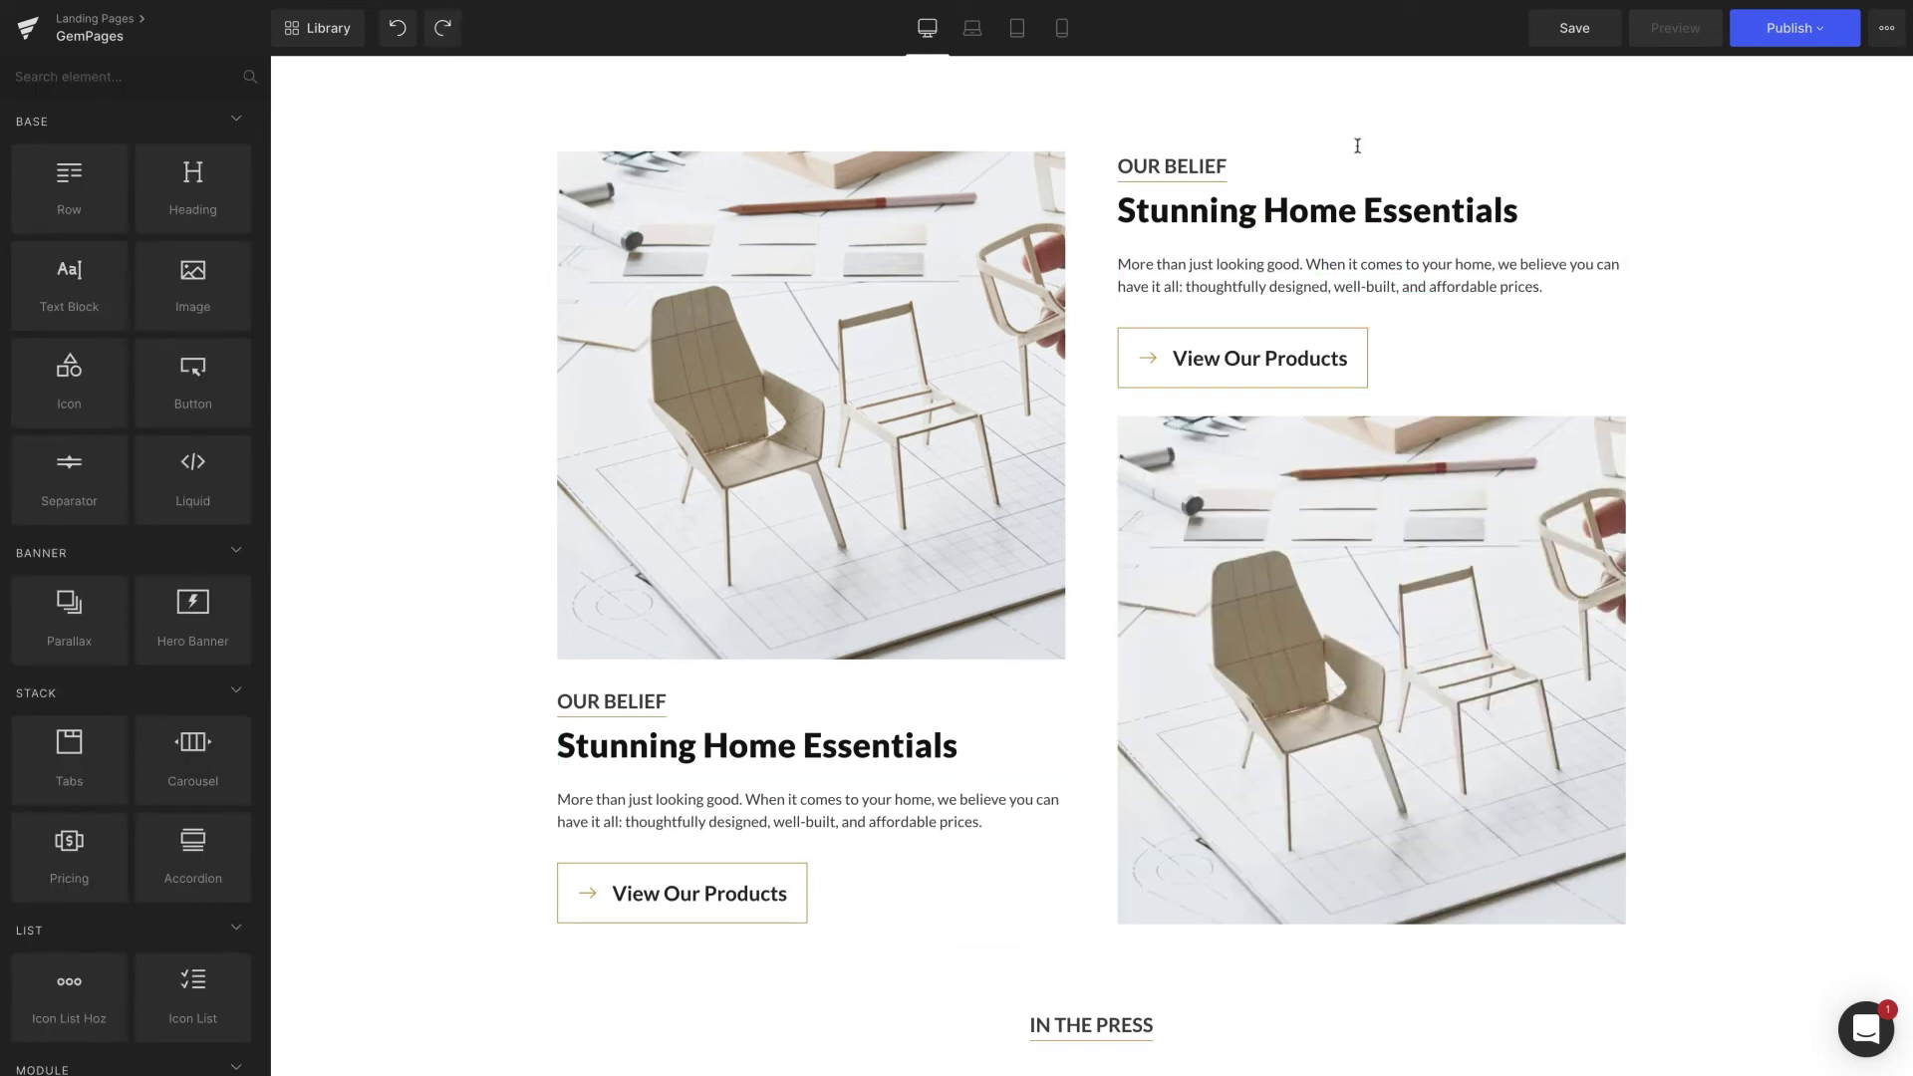
Step: Reword the right column's subheading to 'OUR MISSION' and heading to 'Excellence At Every Step'
left_click(1358, 166)
double_click(1260, 164)
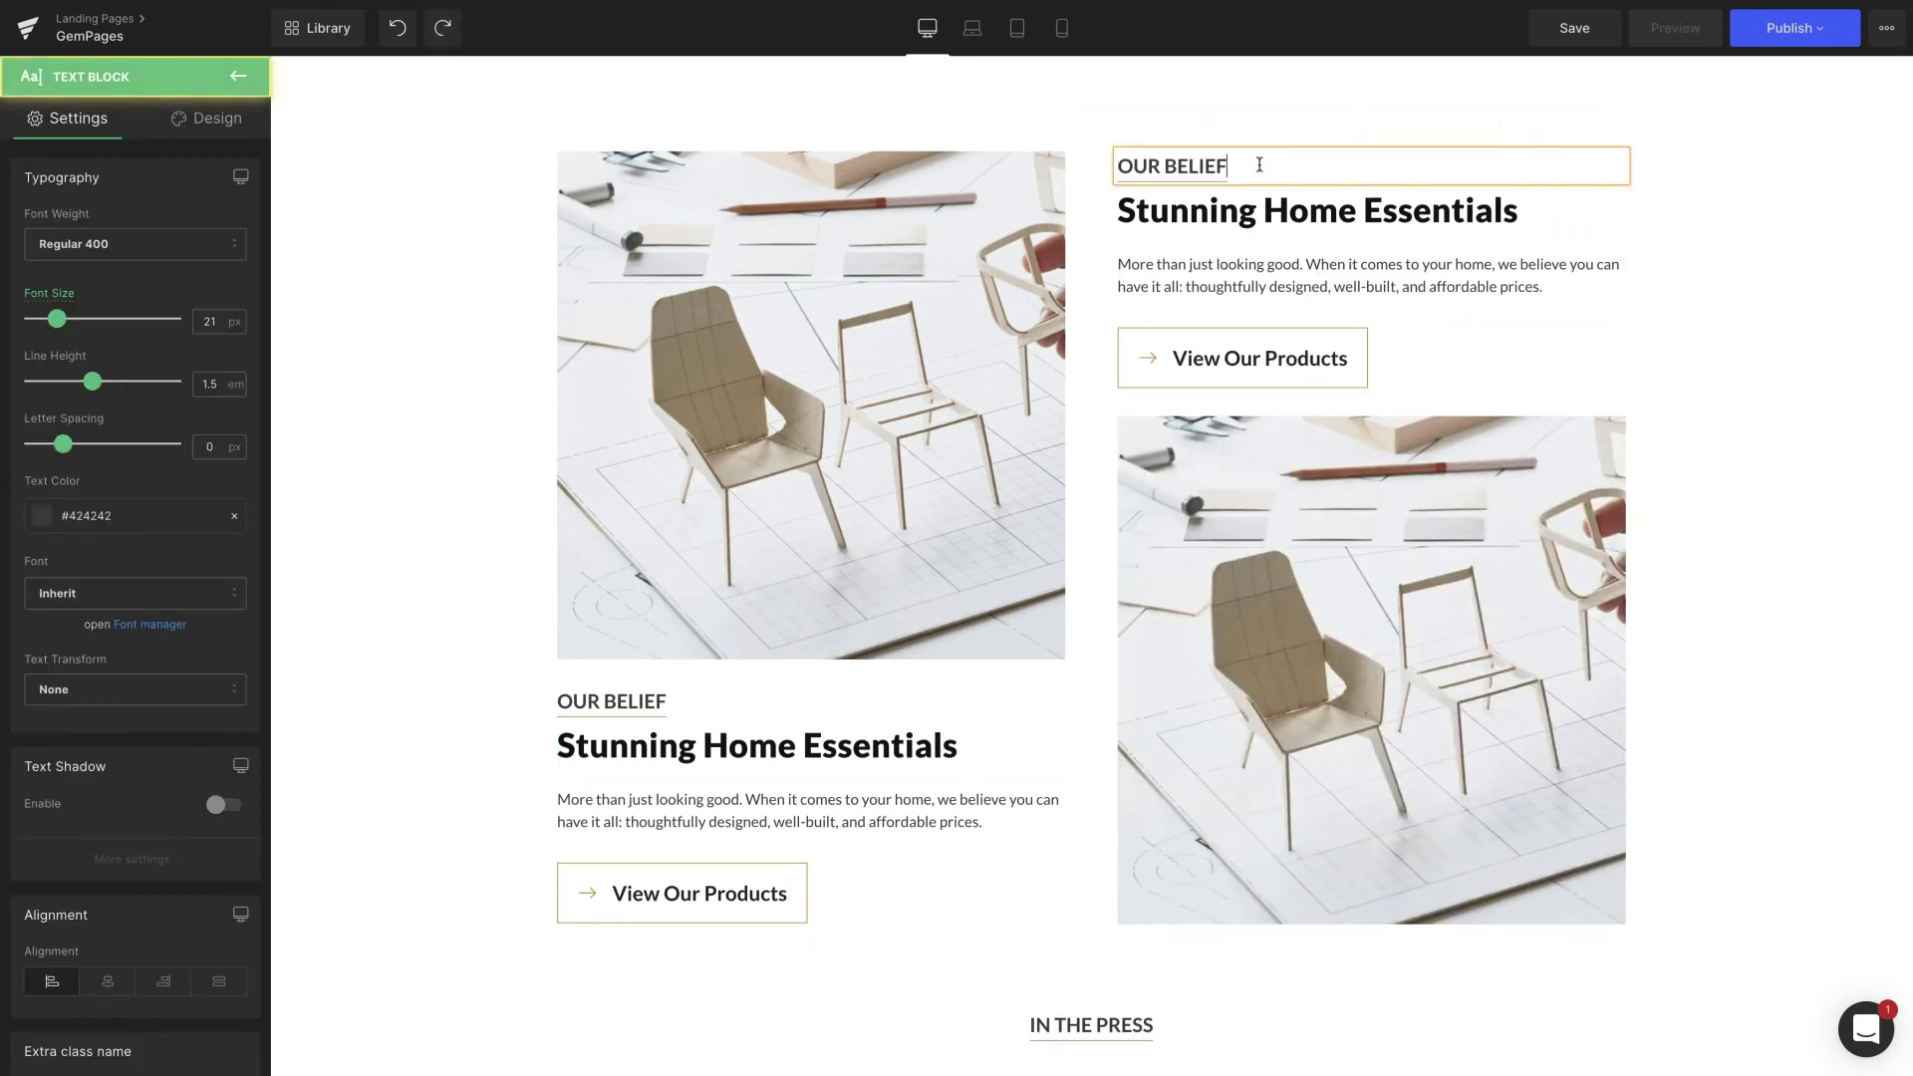
type("OUR MISSION")
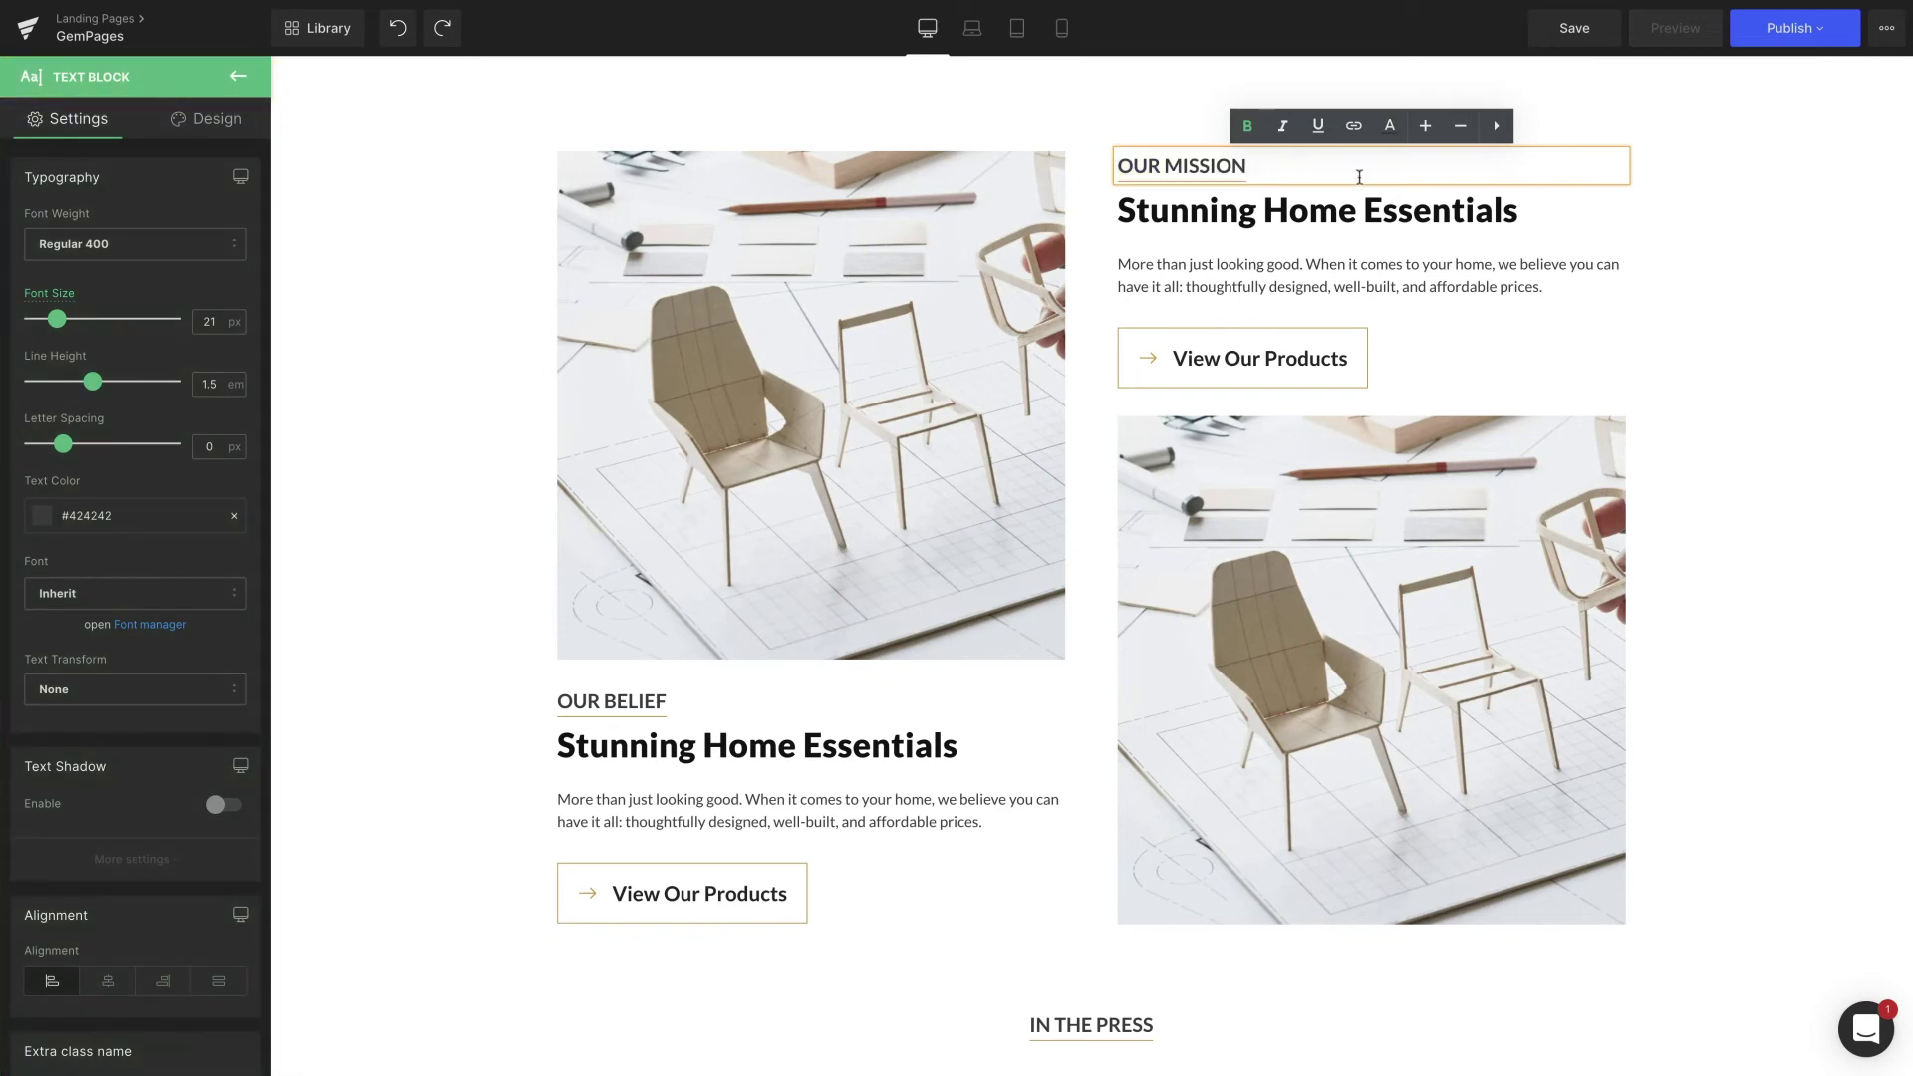
left_click(1362, 212)
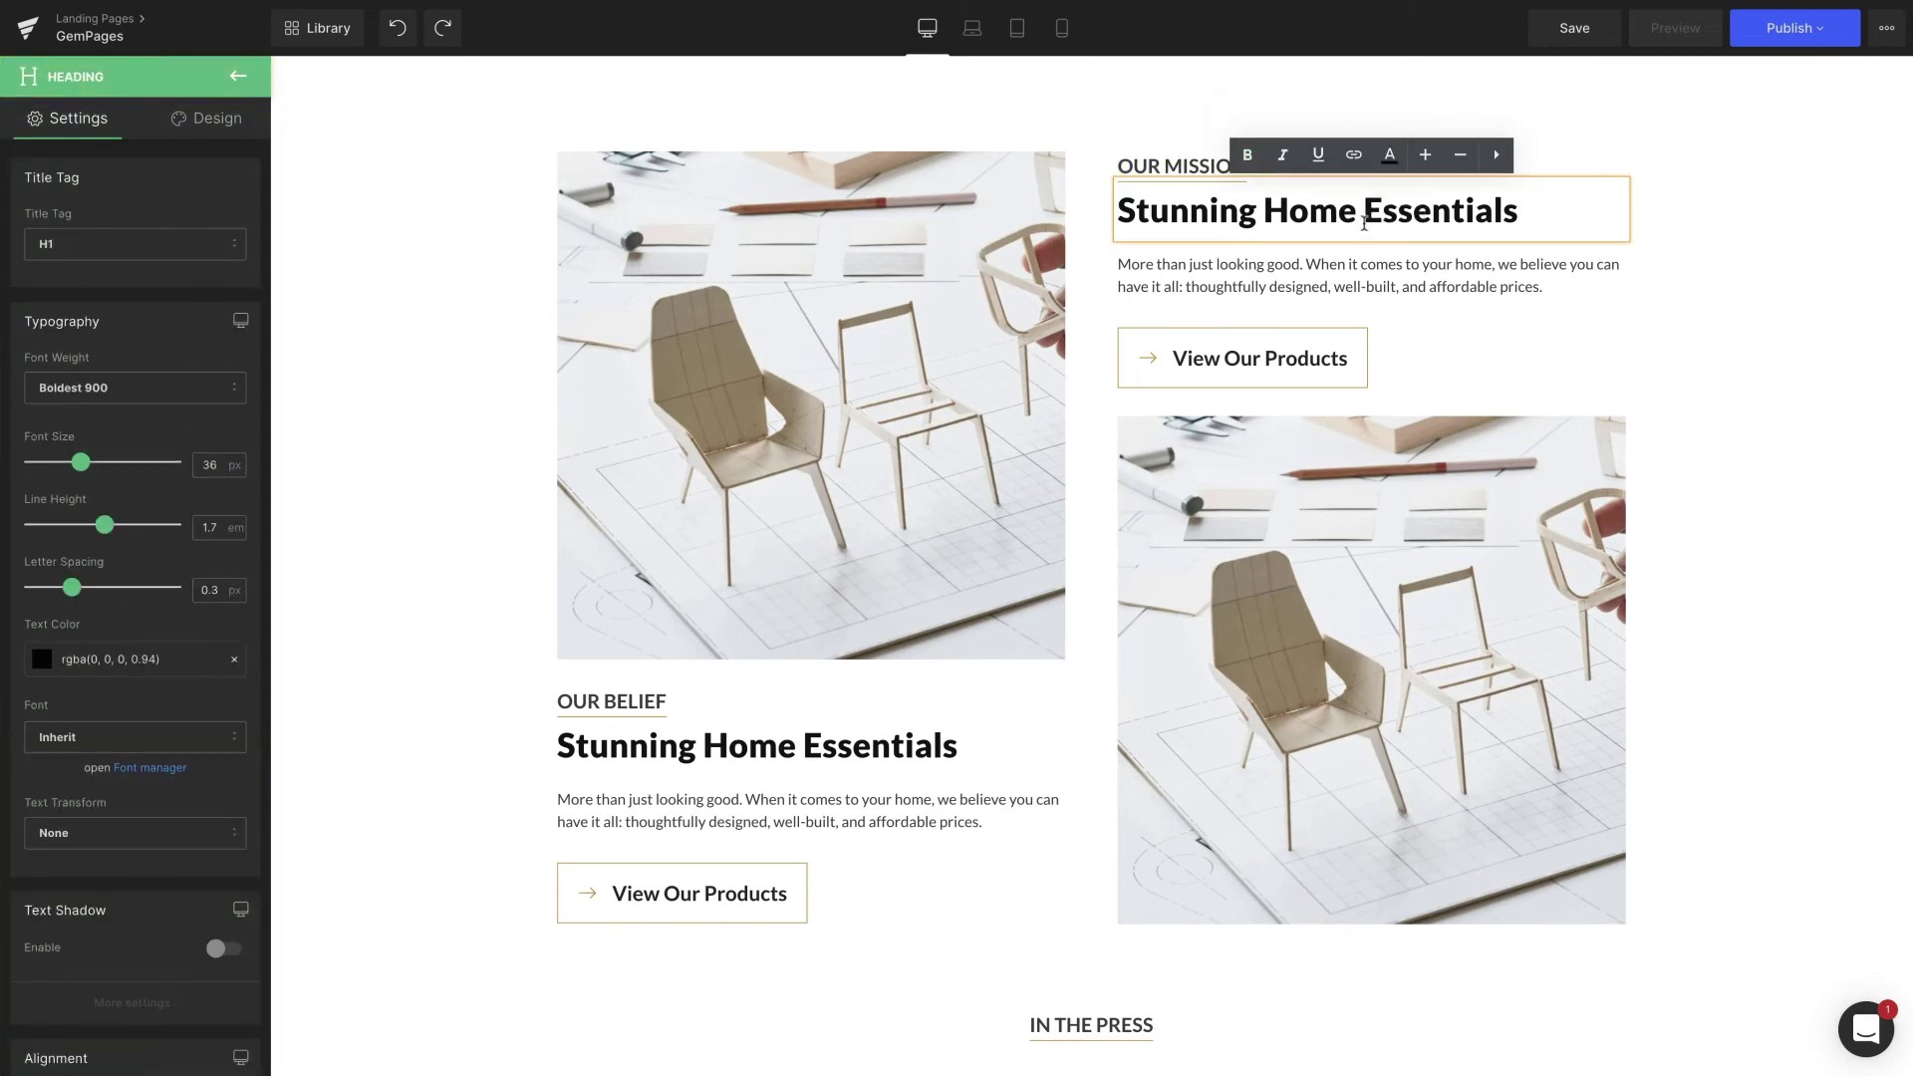
double_click(1364, 221)
triple_click(1364, 224)
type("Excellence At Every Step")
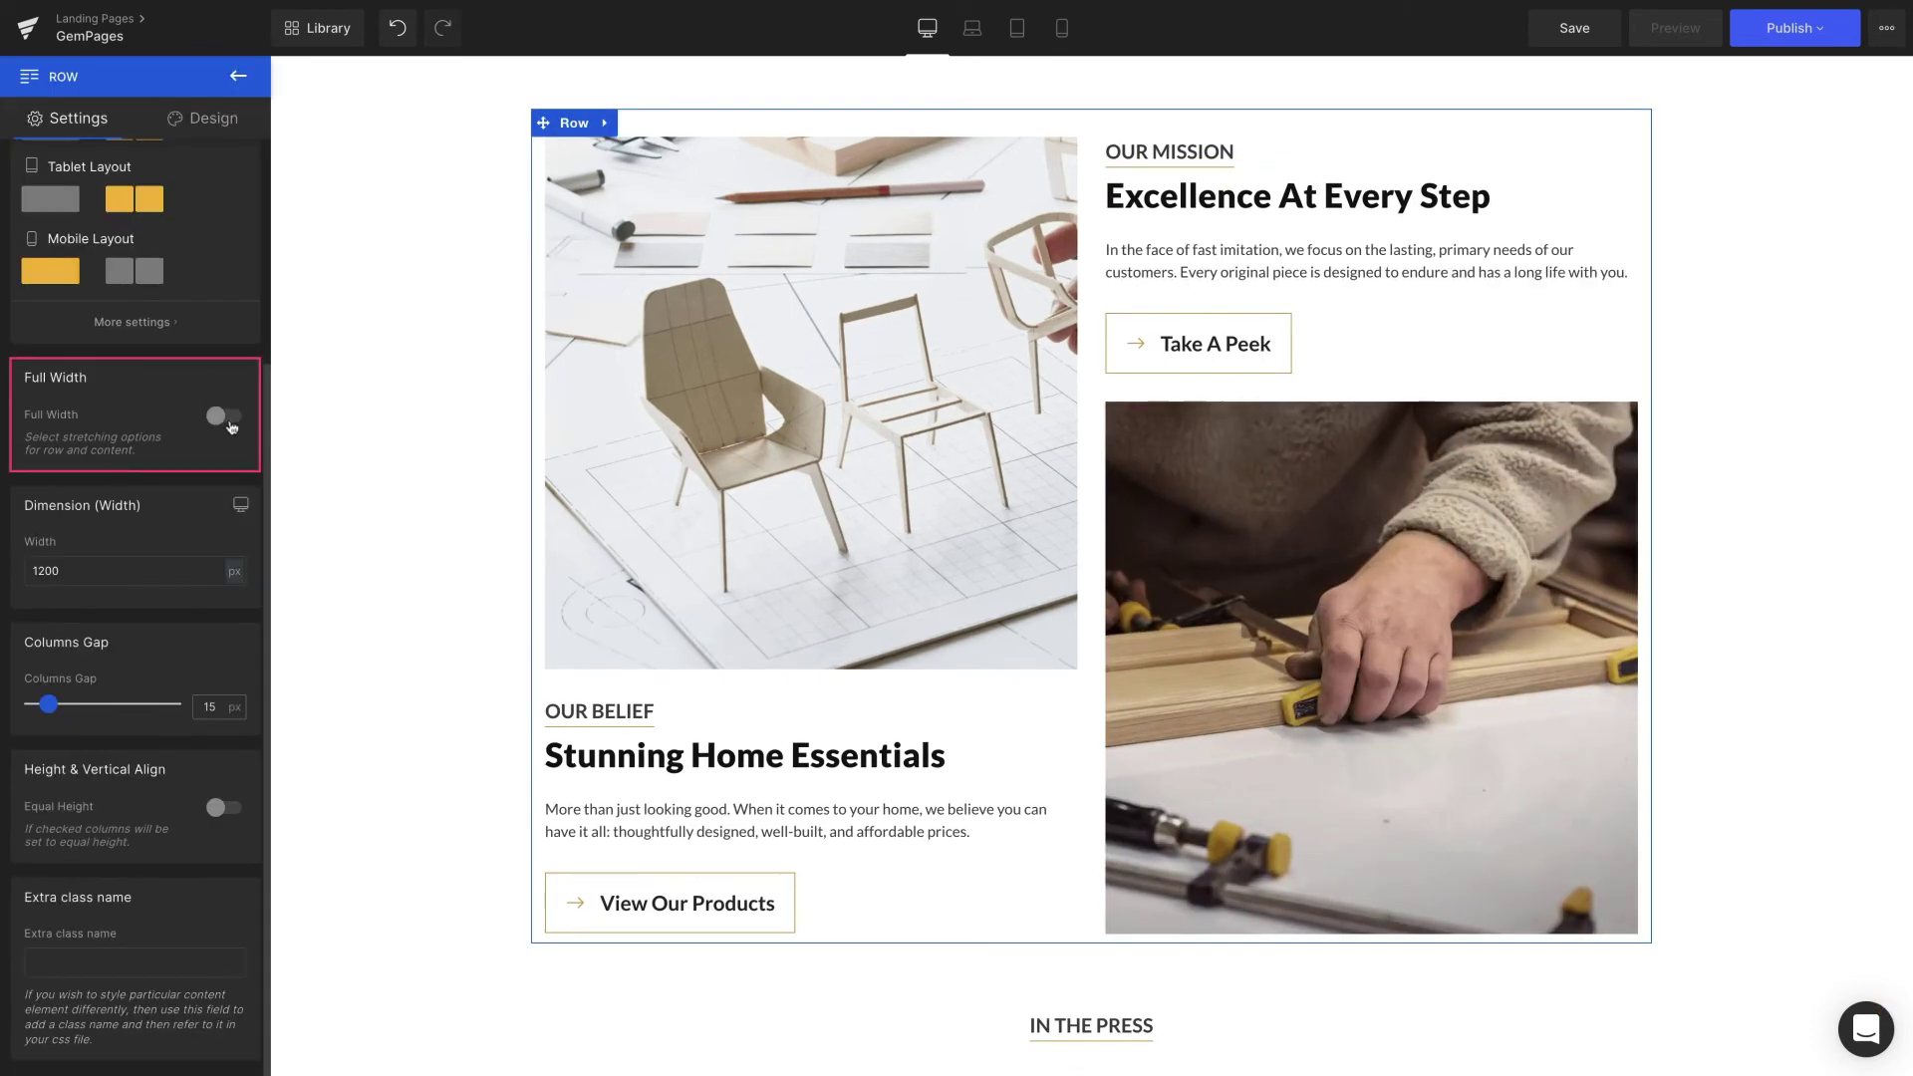
Step: Toggle Full Width on and back off, then set Columns Gap from 0 to 27 px
left_click(240, 418)
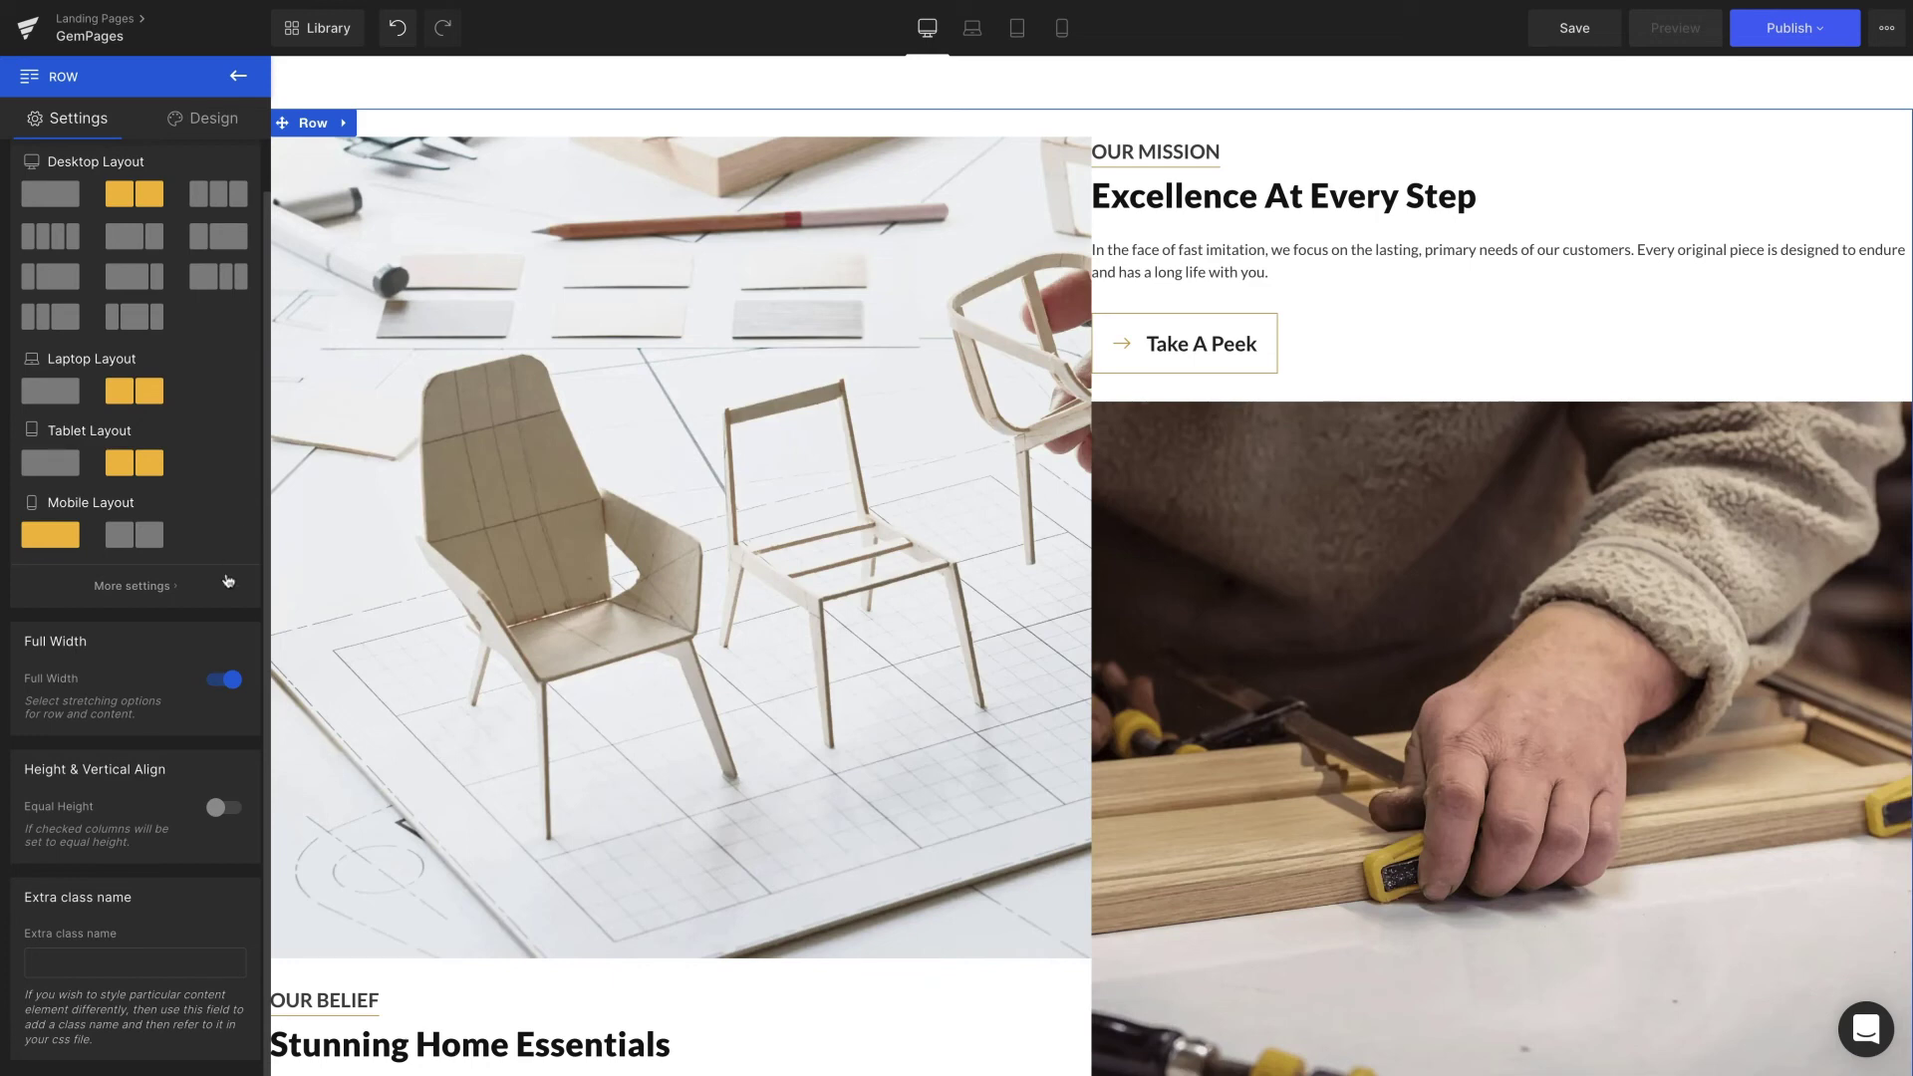
left_click(213, 695)
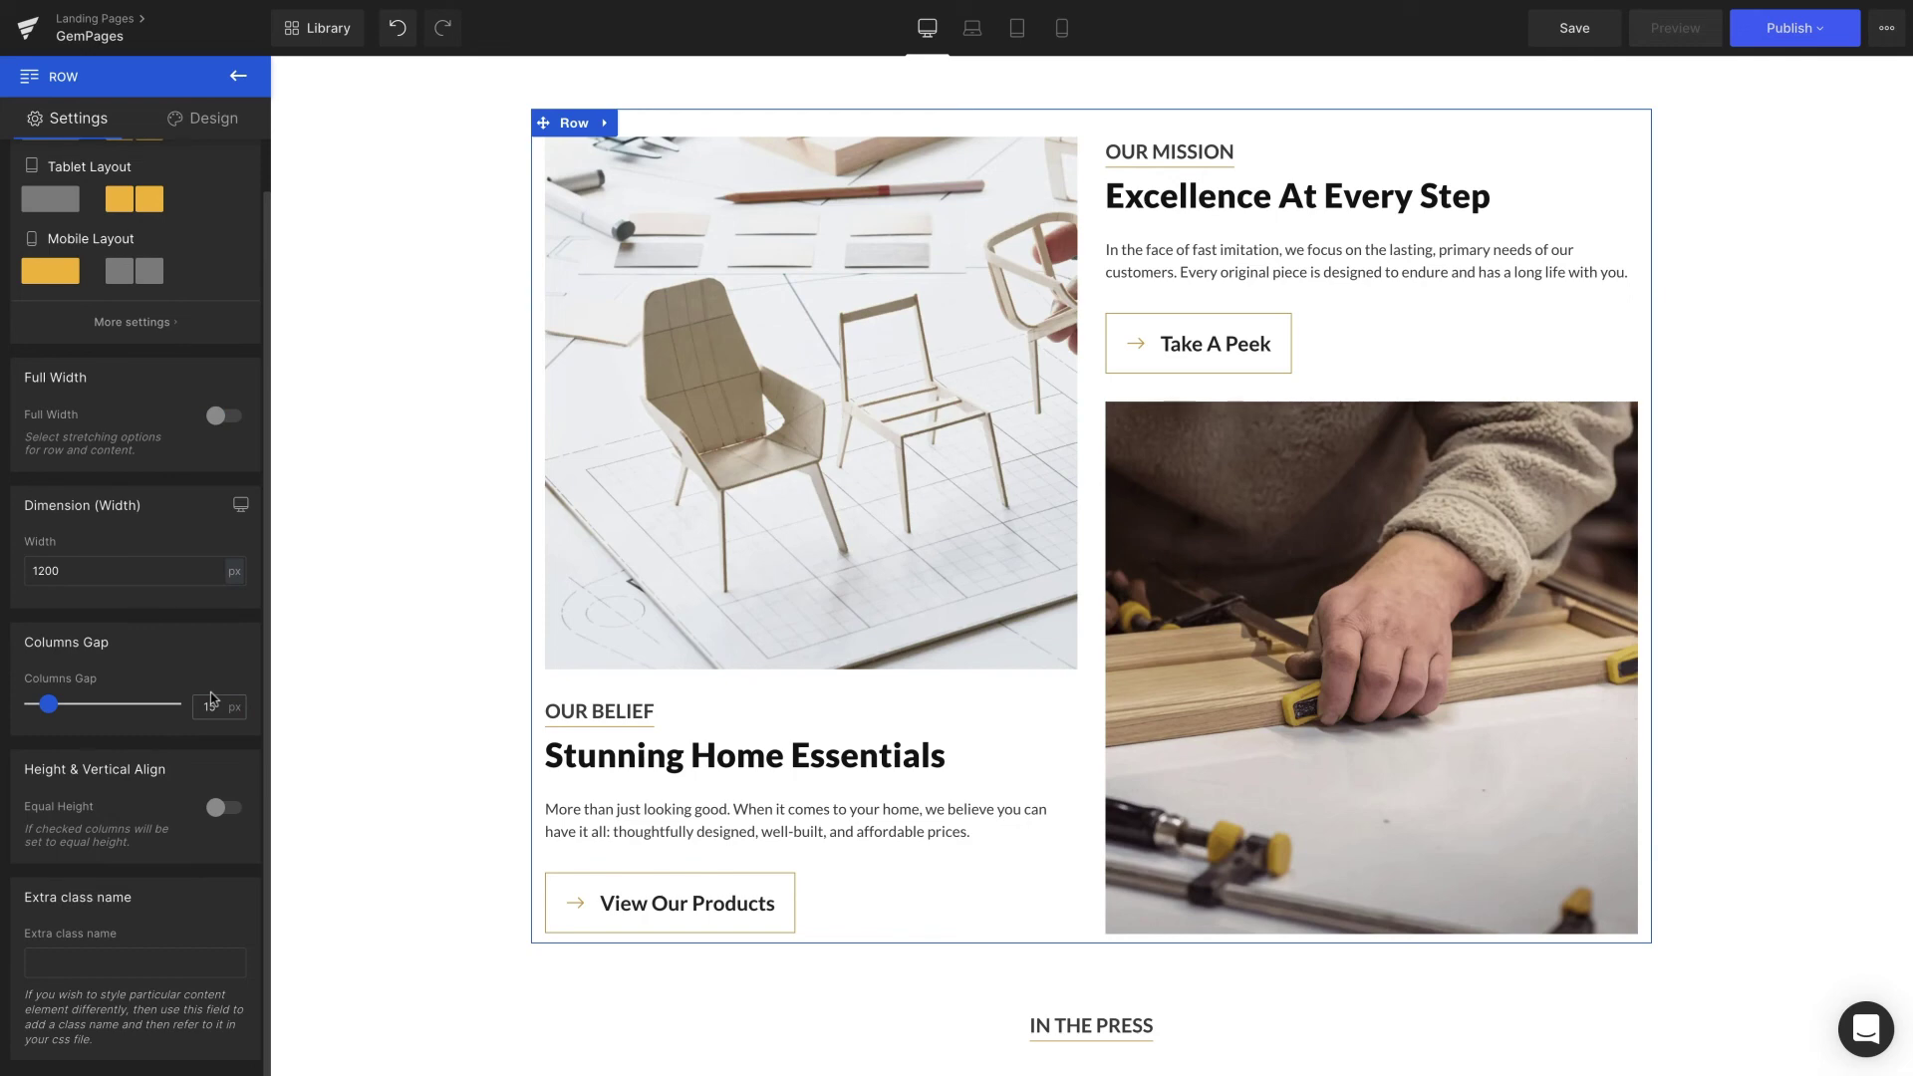
key("BackSpace")
key("BackSpace")
type("0")
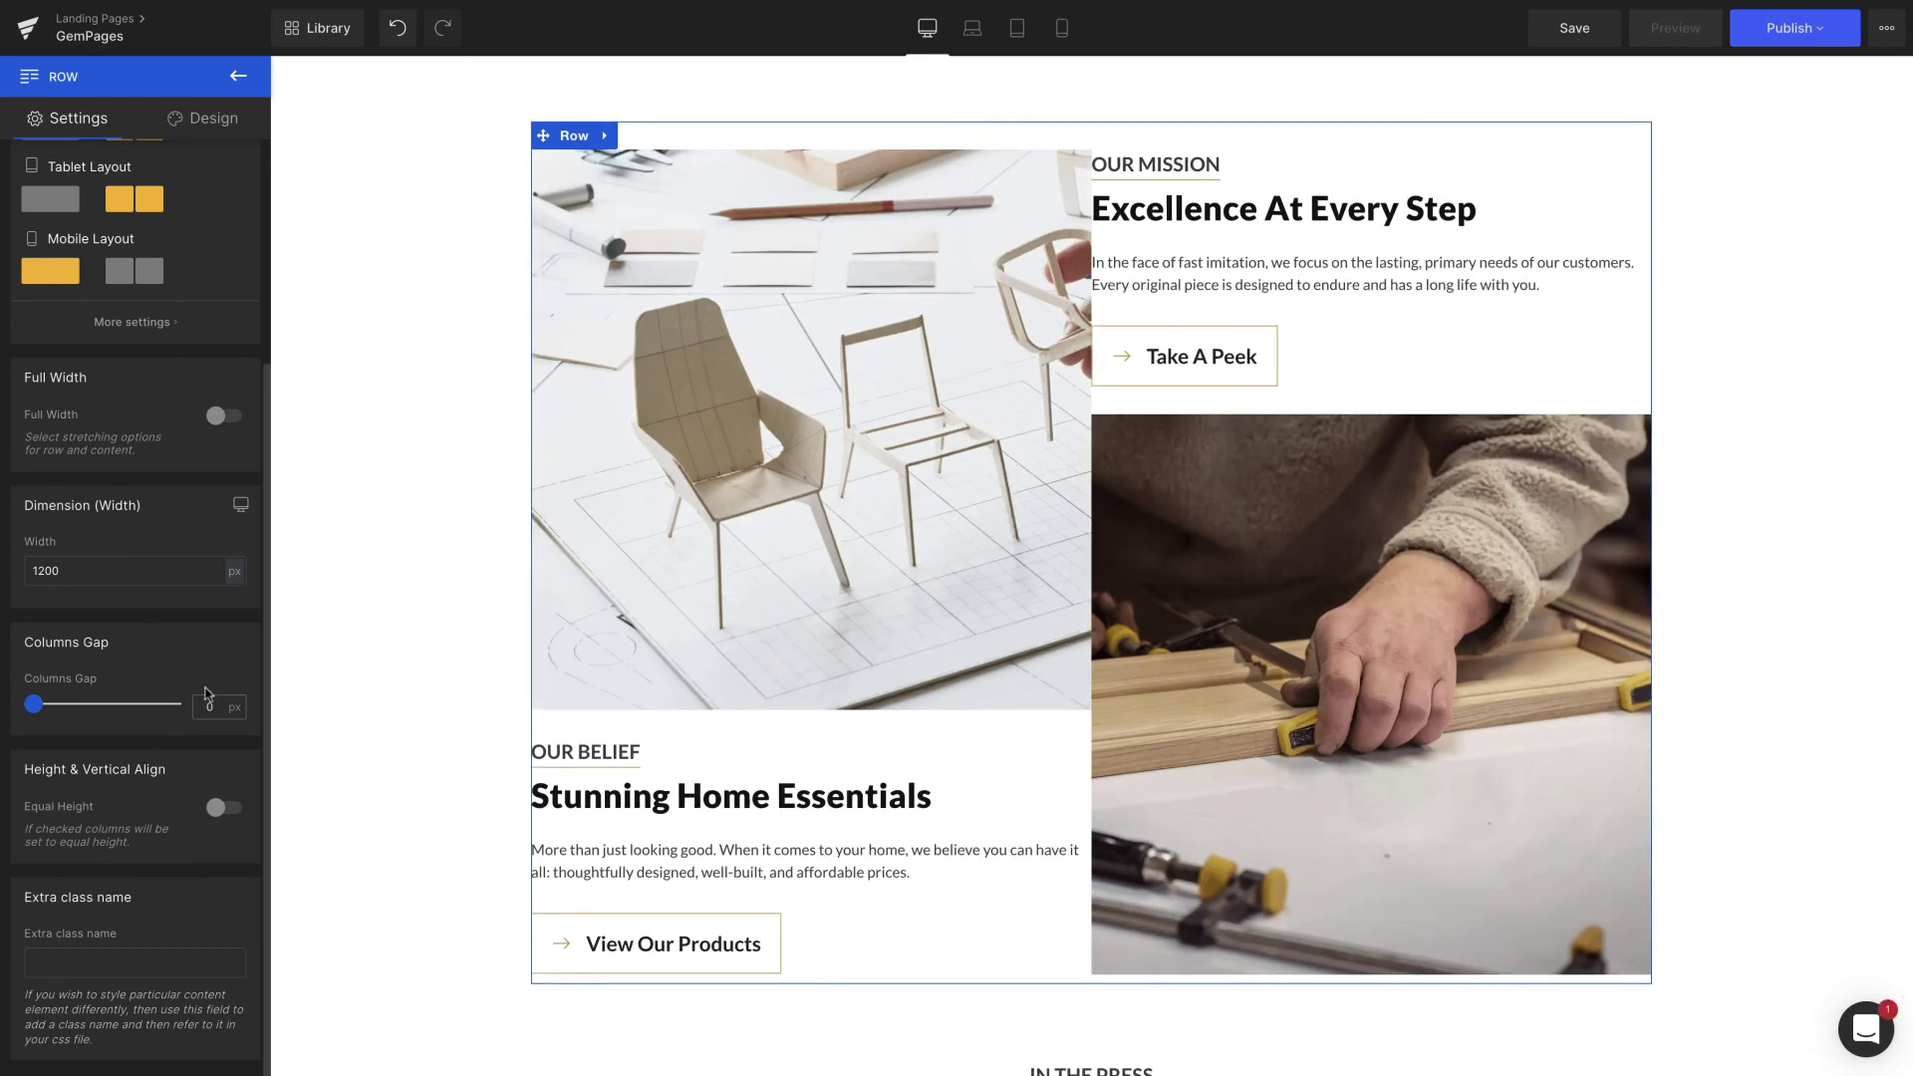
left_click(127, 576)
mouse_move(35, 703)
left_mouse_down()
mouse_move(84, 706)
mouse_move(60, 707)
left_mouse_up()
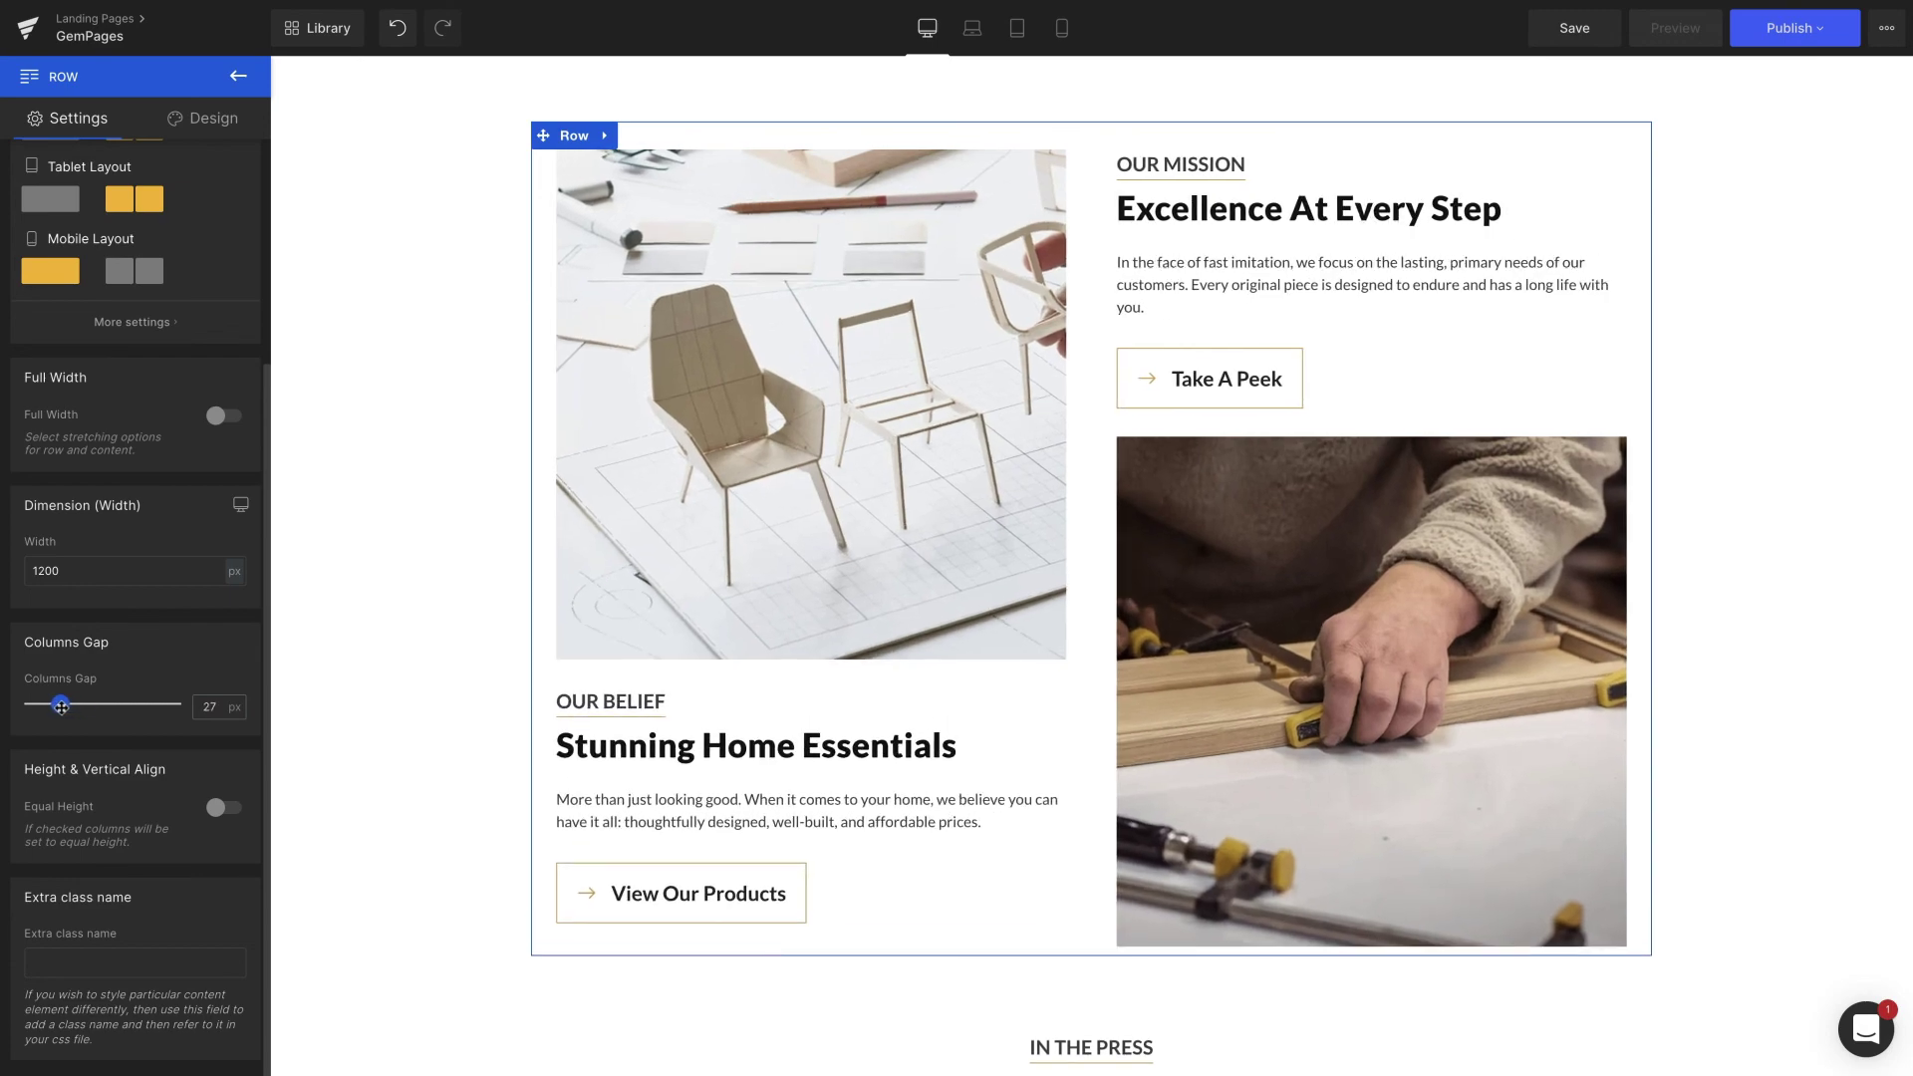